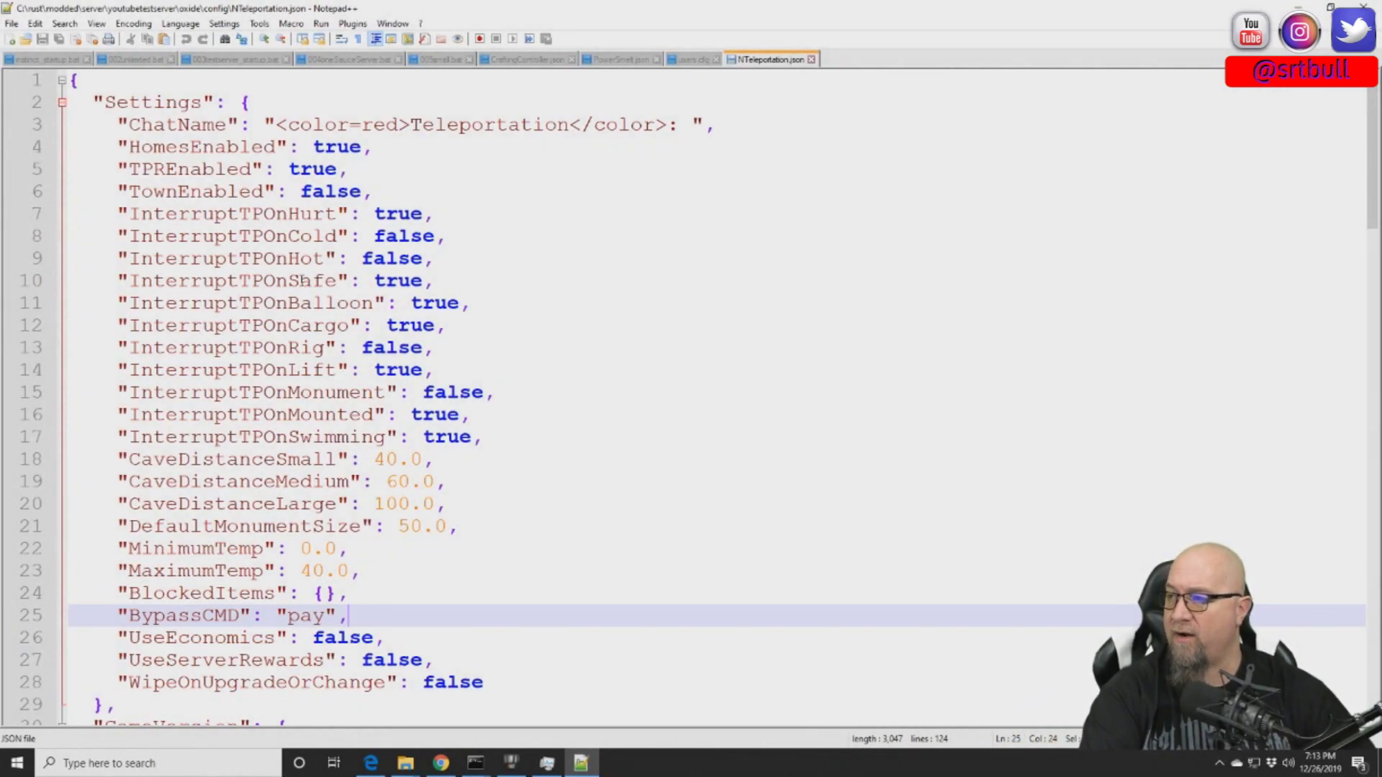
Review the default HomesLimit, Cooldown and Countdown settings in the Home section of NTeleportation.json
{"action": "left_click", "coordinate": [586, 362]}
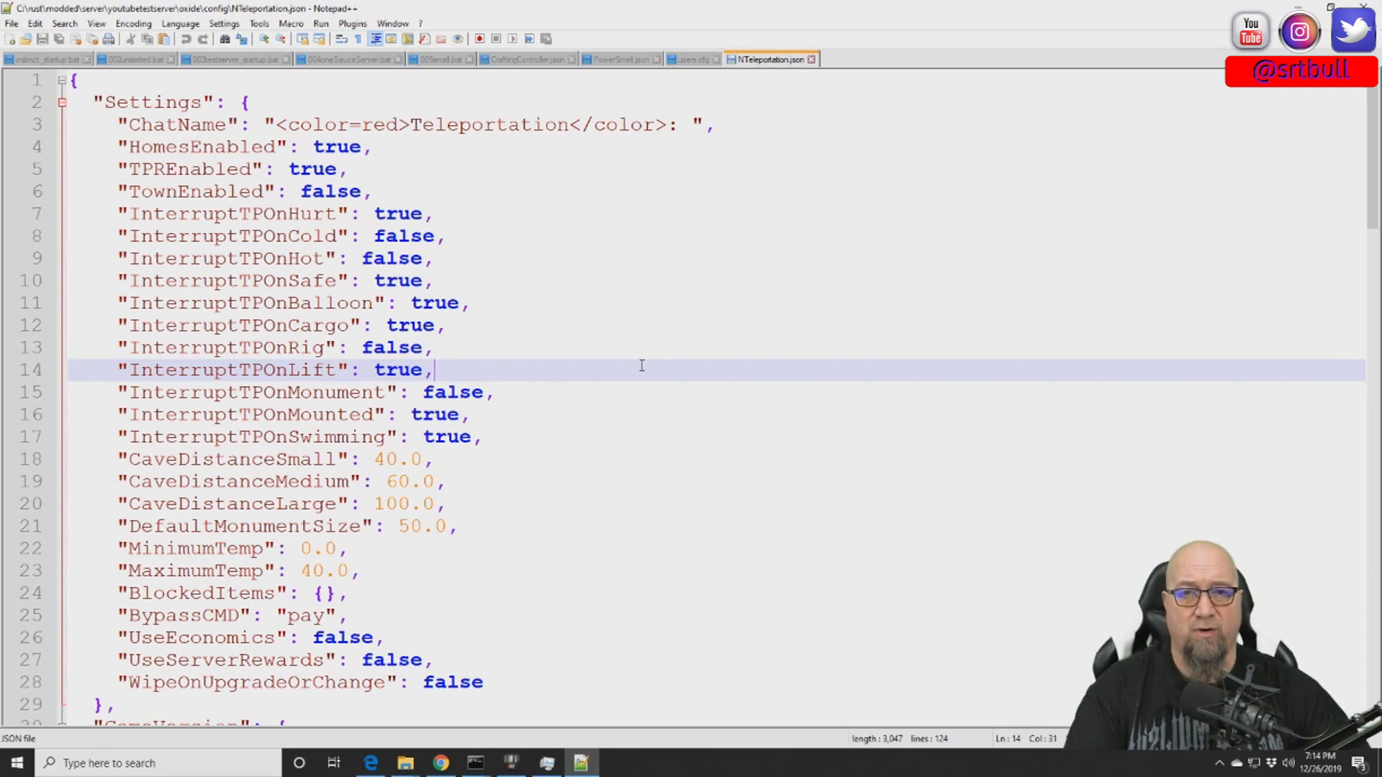
{"action": "scroll", "coordinate": [431, 288], "scroll_direction": "down", "scroll_amount": 14}
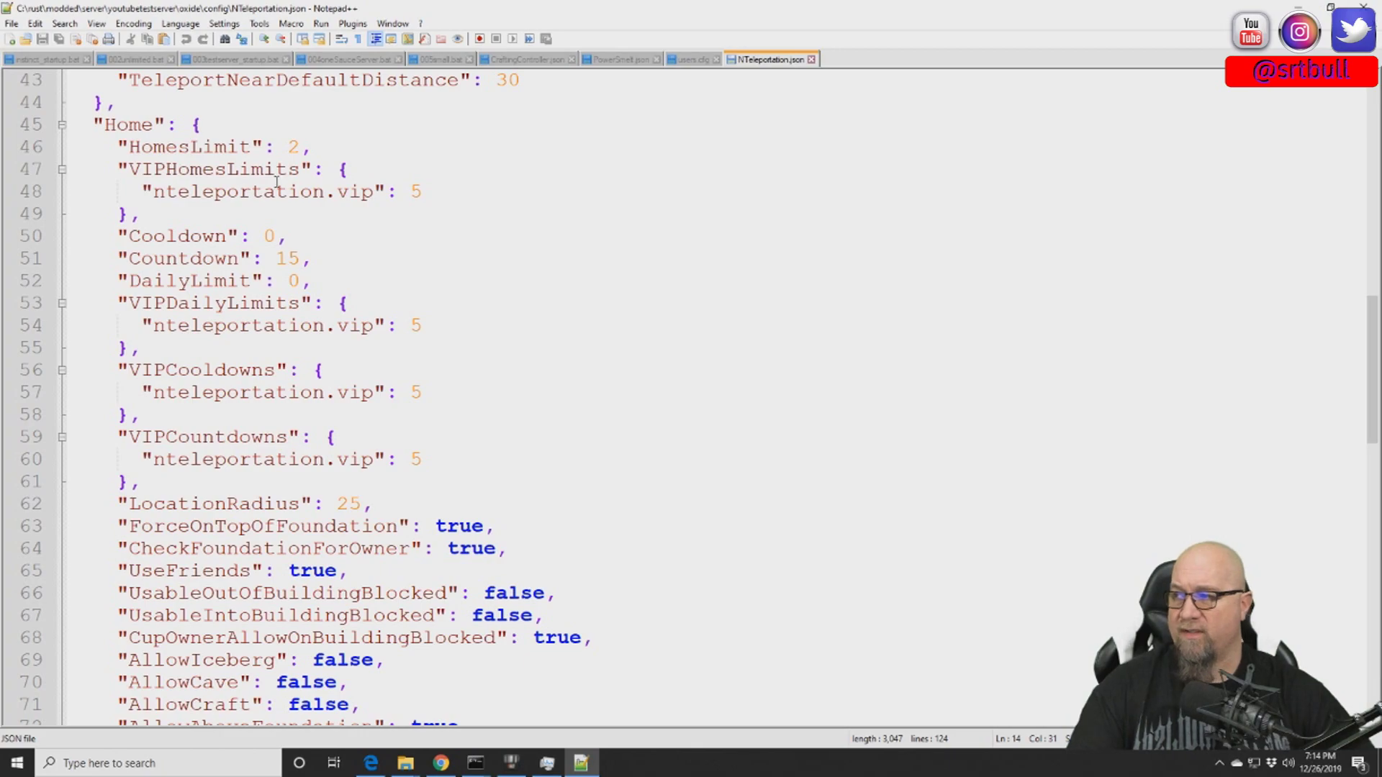
{"action": "left_click_drag", "start_coordinate": [1373, 374], "coordinate": [1373, 380]}
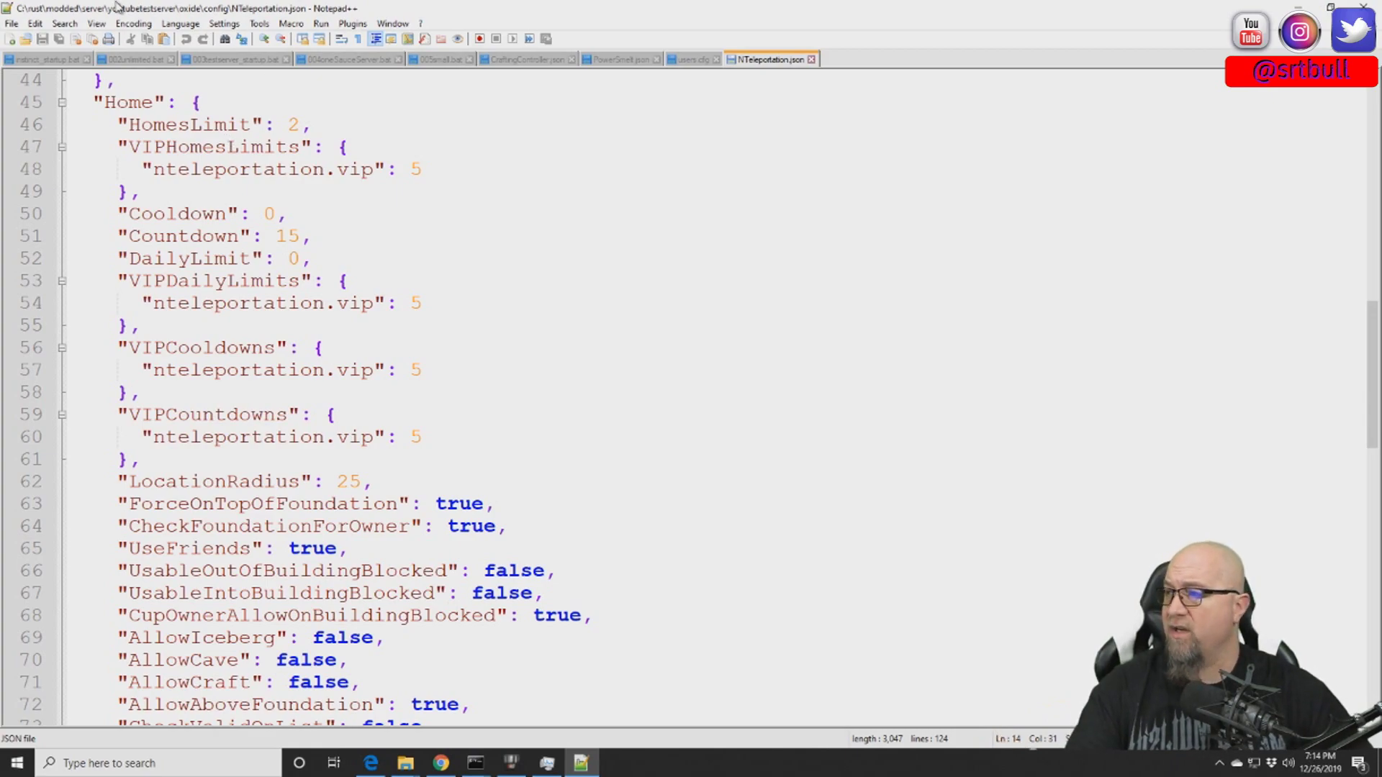
{"action": "left_click", "coordinate": [289, 126]}
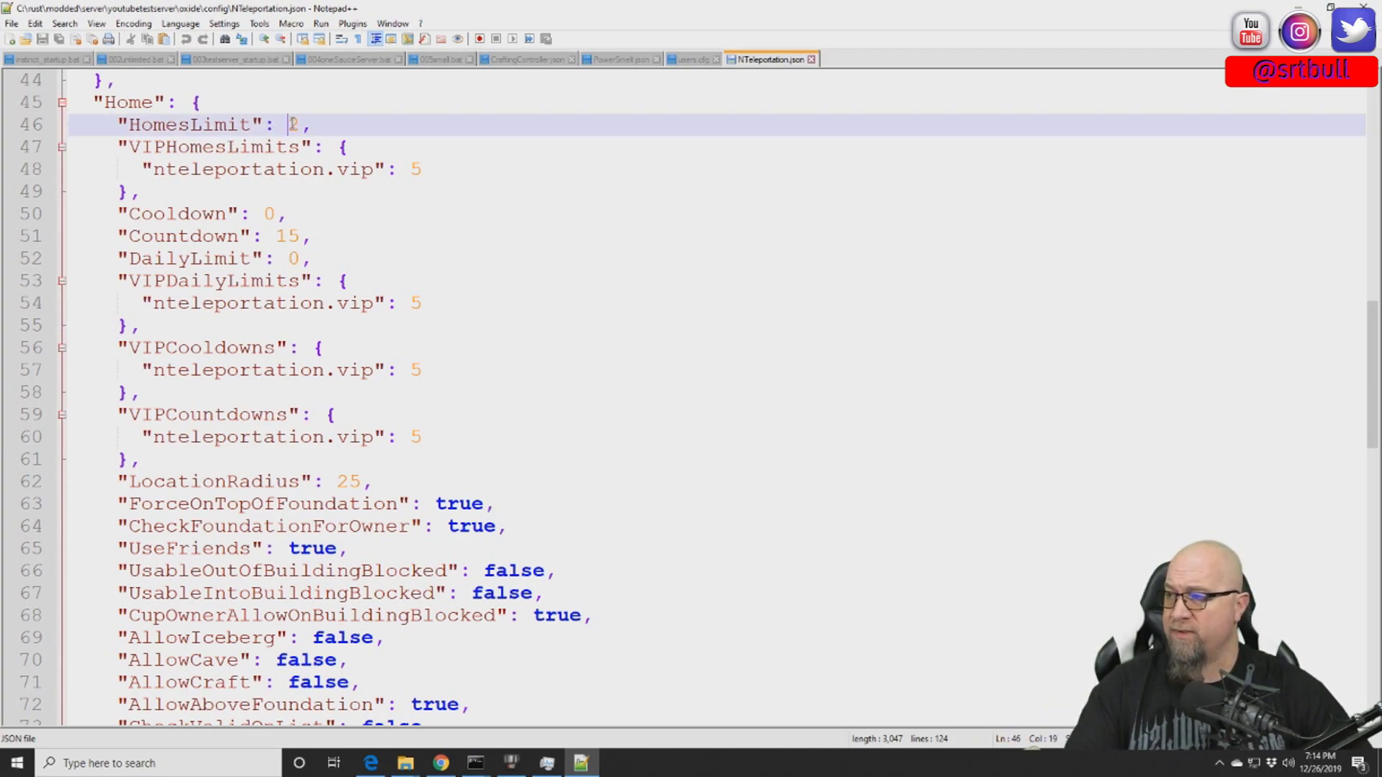
{"action": "left_click", "coordinate": [268, 213]}
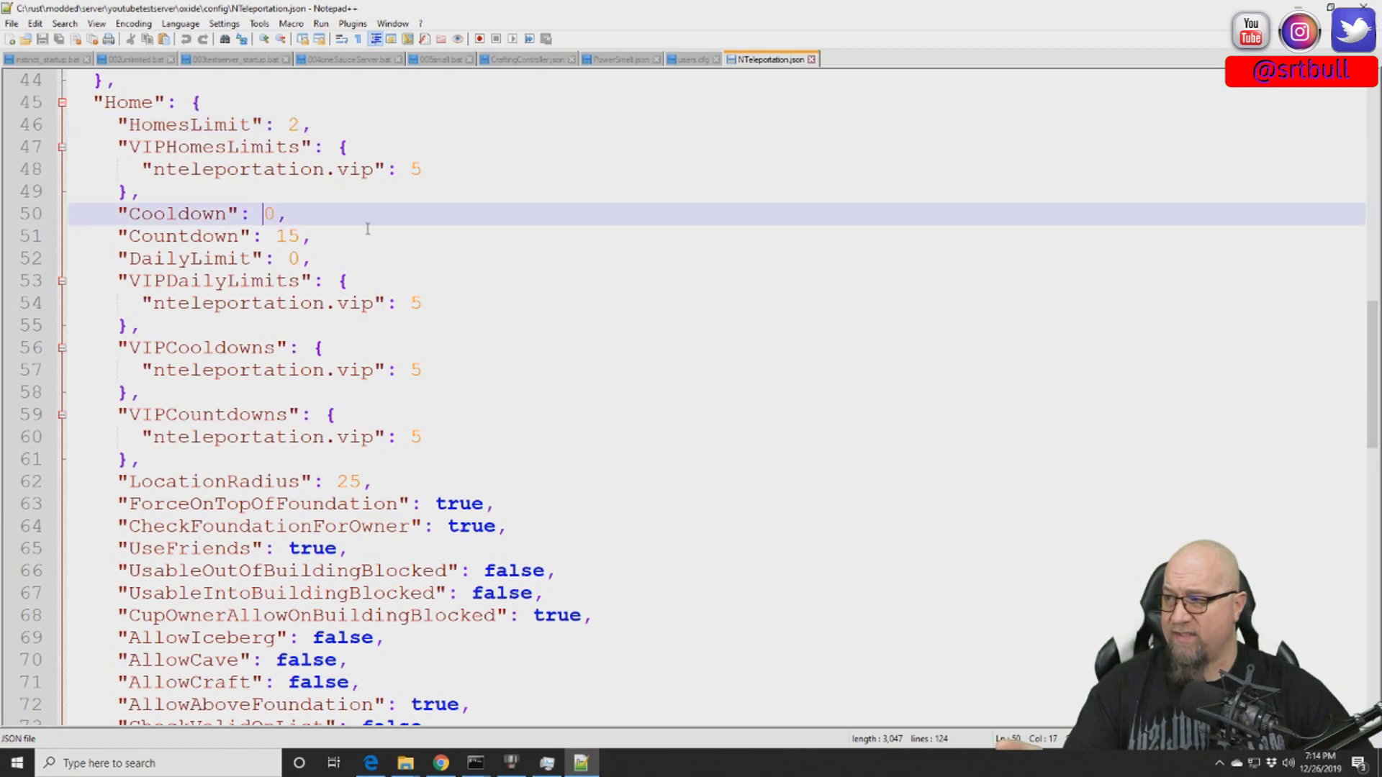
{"action": "double_click", "coordinate": [294, 236]}
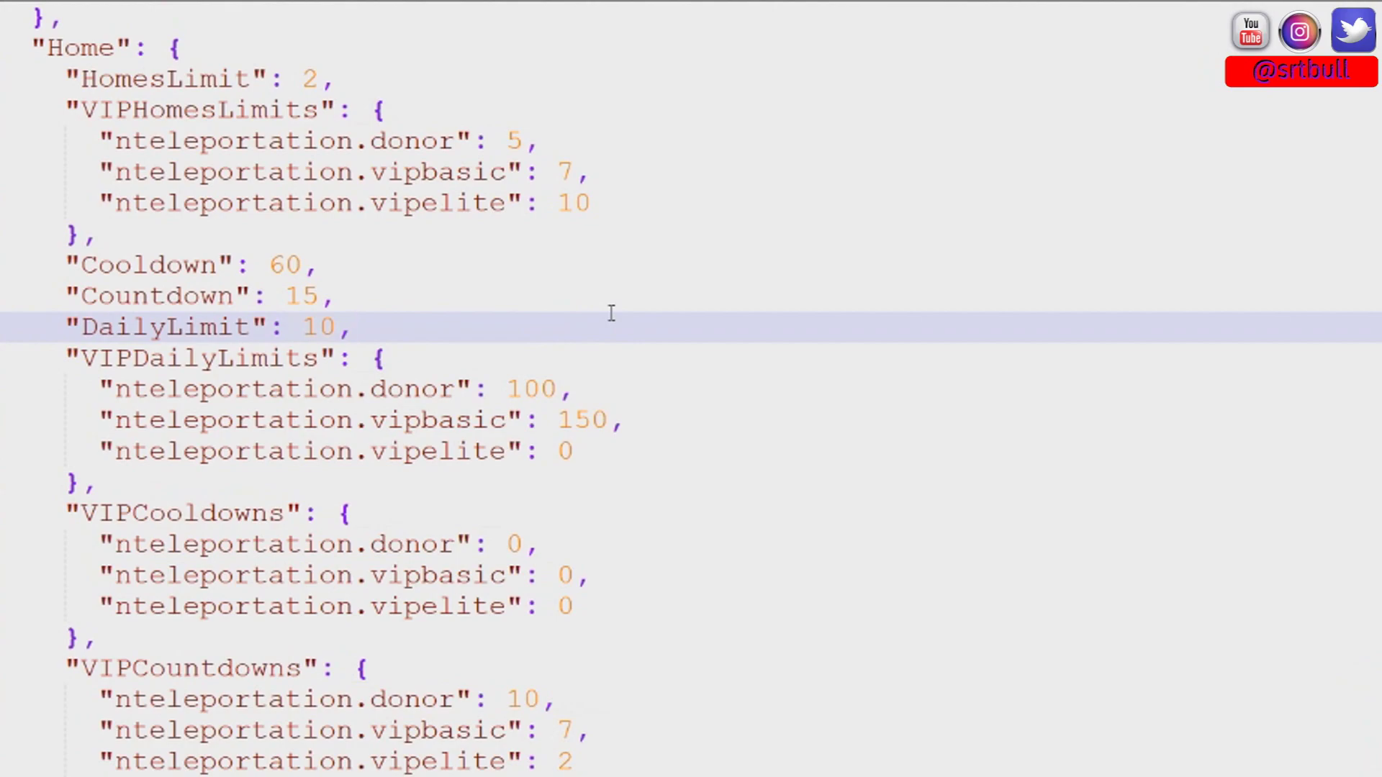
Examine the HomesLimit setting and the VIPHomesLimits entries for the donor, vipbasic and vipelite permissions
{"action": "left_click", "coordinate": [79, 82]}
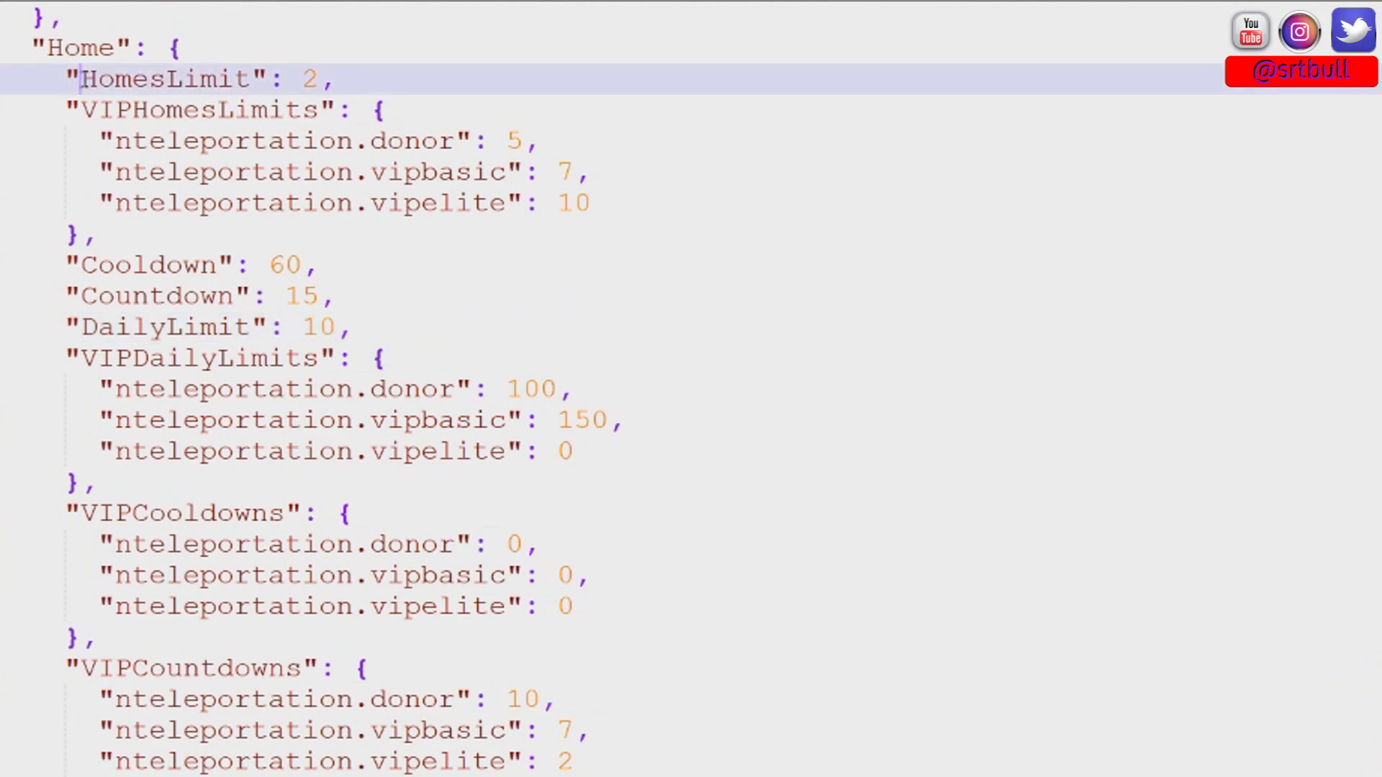
{"action": "left_click_drag", "start_coordinate": [79, 81], "coordinate": [335, 81]}
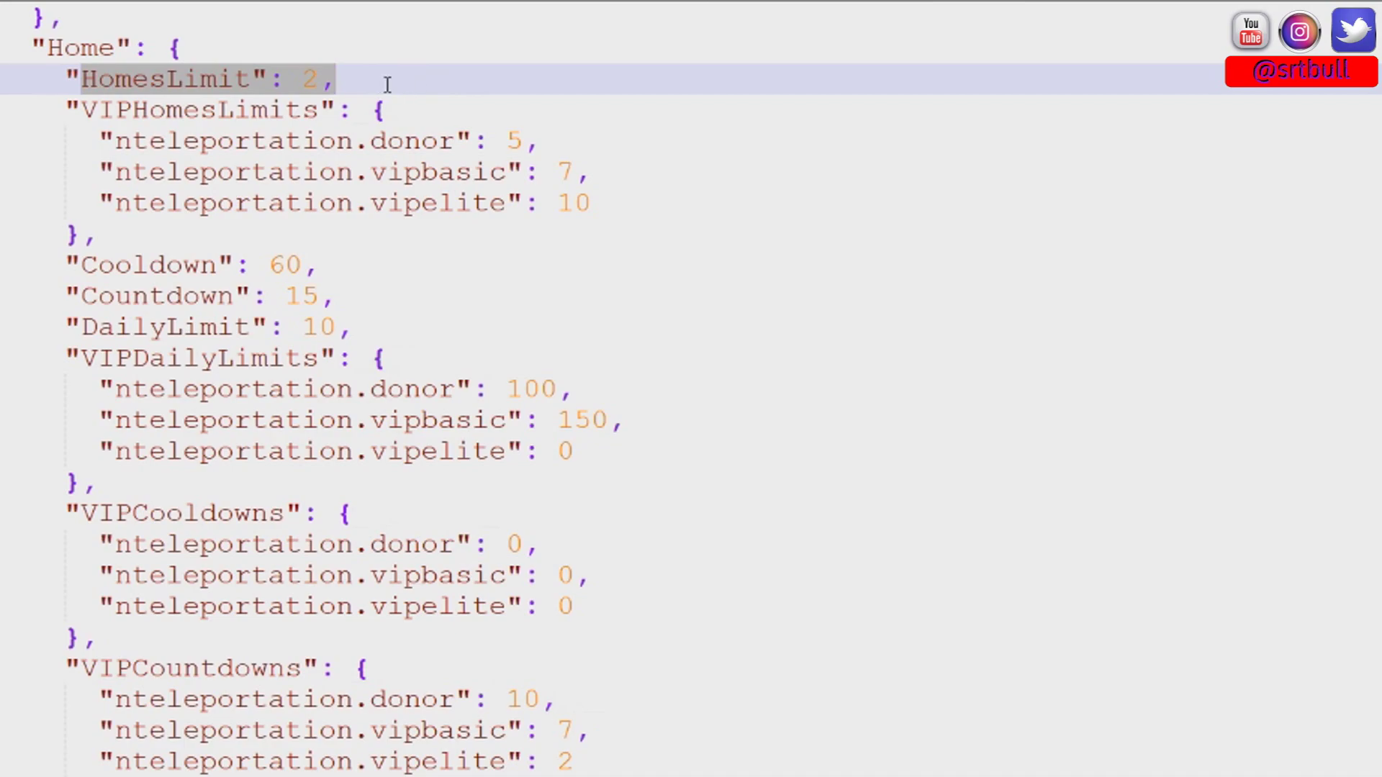
{"action": "left_click_drag", "start_coordinate": [167, 141], "coordinate": [523, 140]}
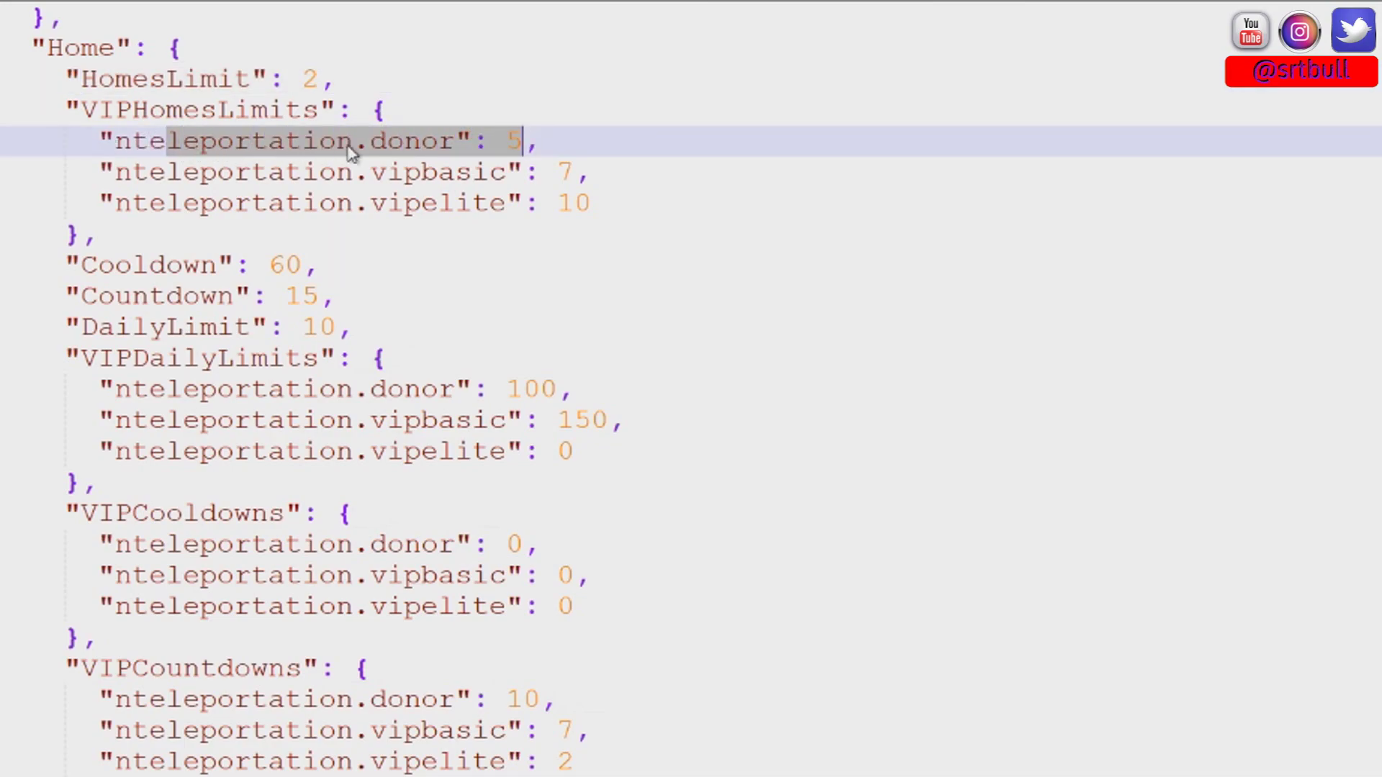
{"action": "left_click_drag", "start_coordinate": [387, 173], "coordinate": [504, 173]}
{"action": "left_click", "coordinate": [572, 172]}
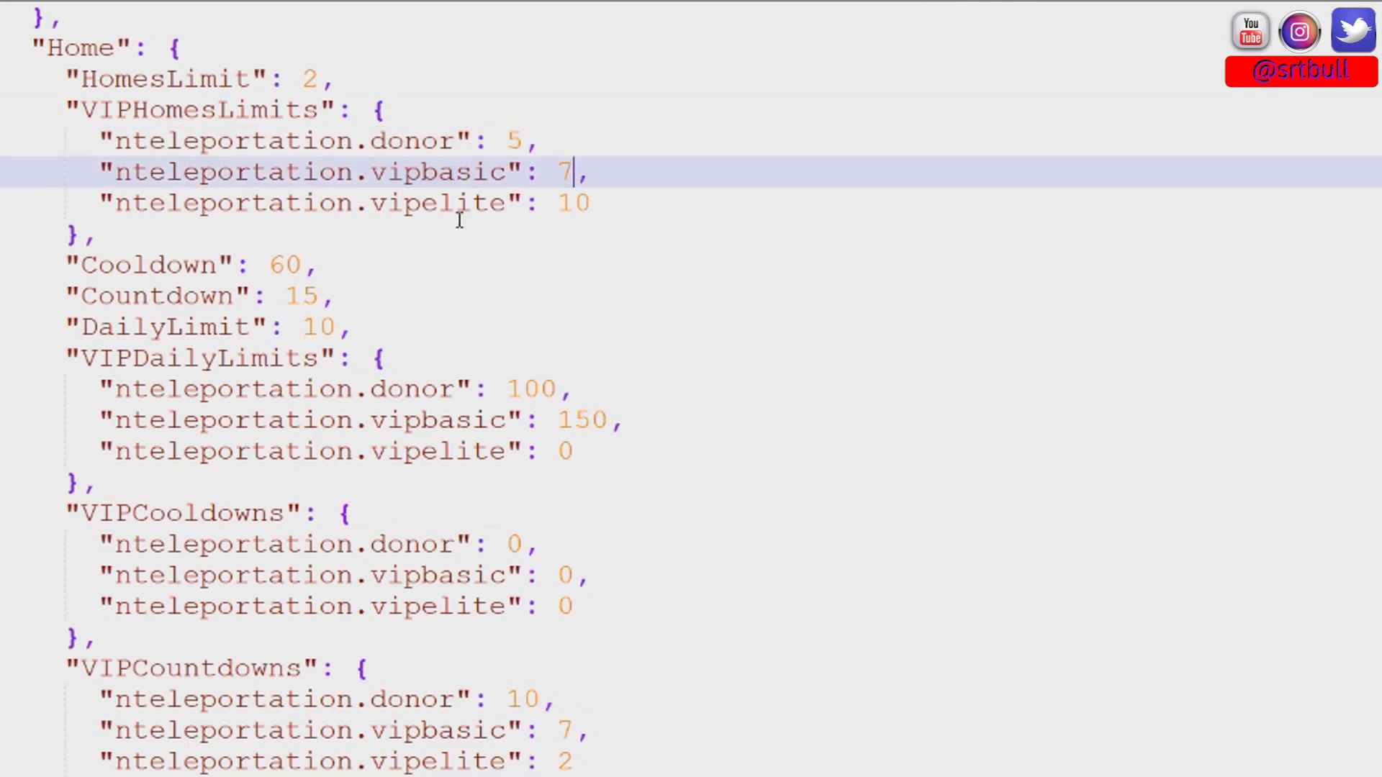
{"action": "left_click", "coordinate": [386, 203]}
{"action": "double_click", "coordinate": [387, 203]}
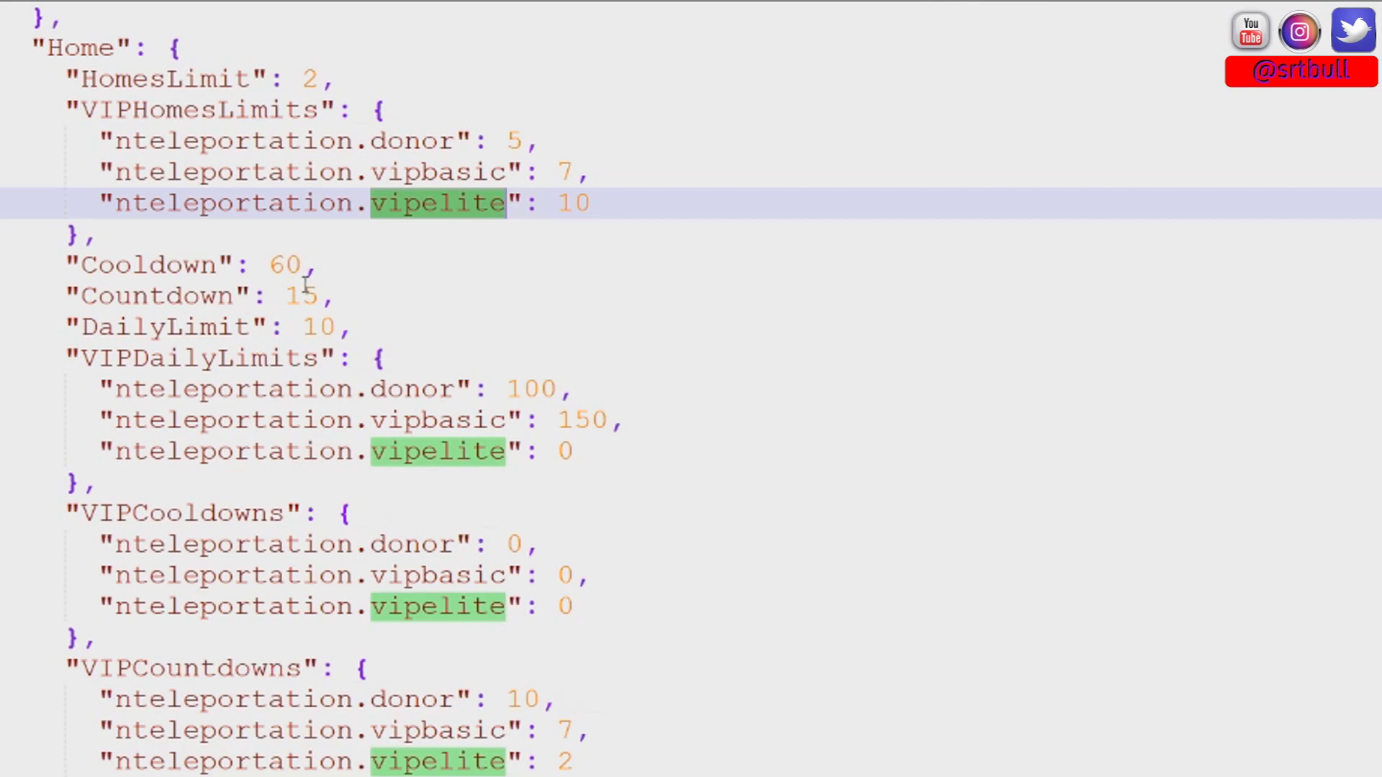
Compare the default Cooldown and Countdown with the VIPCooldowns and VIPCountdowns values of the donor, vipbasic and vipelite tiers
{"action": "double_click", "coordinate": [288, 263]}
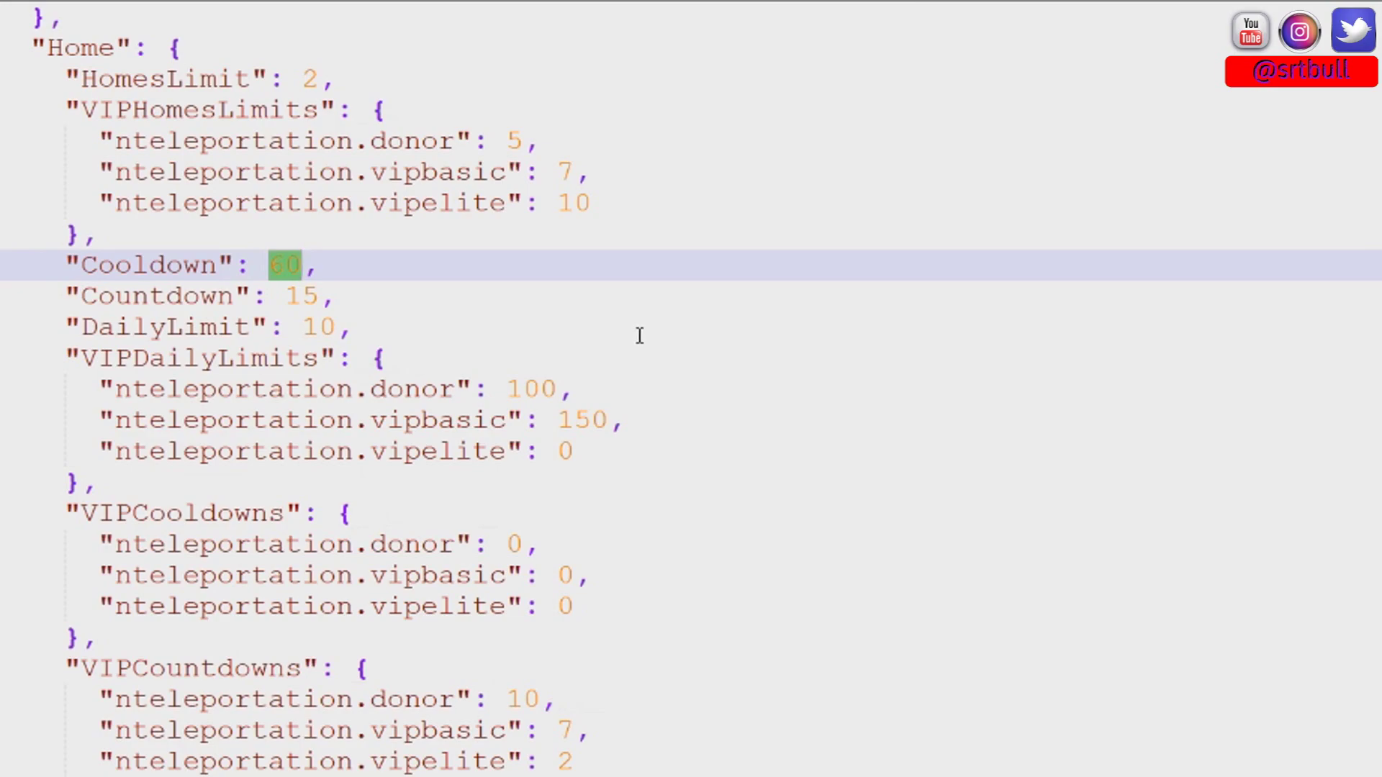
{"action": "left_click", "coordinate": [524, 513]}
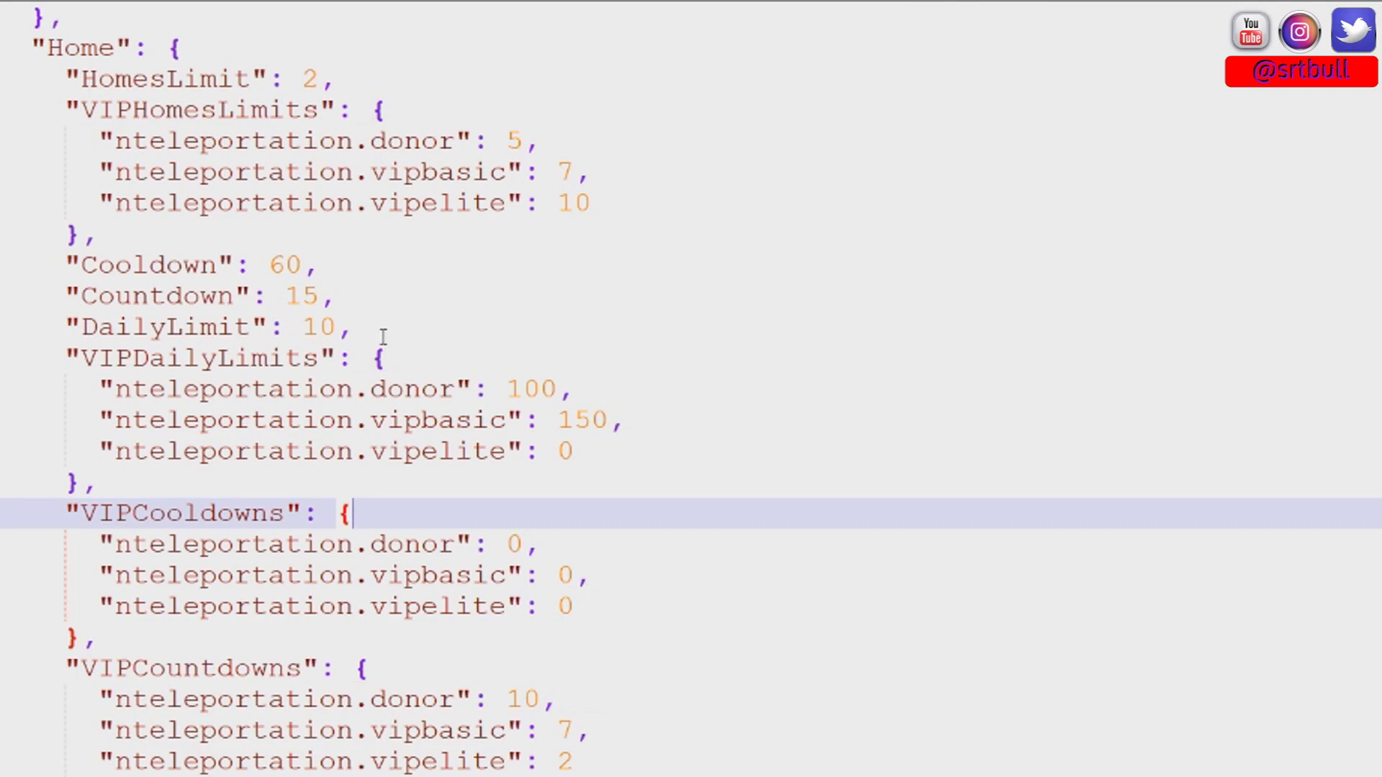
{"action": "left_click_drag", "start_coordinate": [82, 296], "coordinate": [320, 296]}
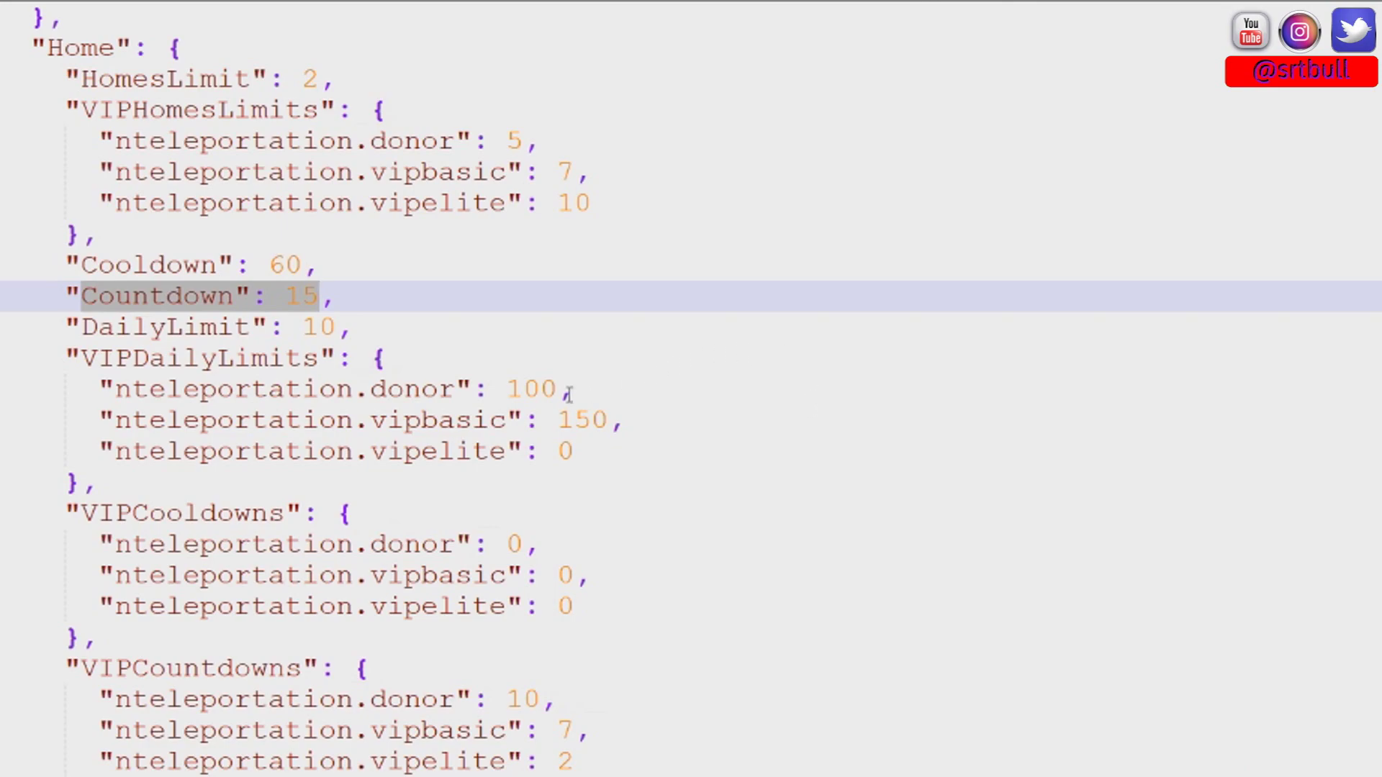
{"action": "double_click", "coordinate": [424, 700]}
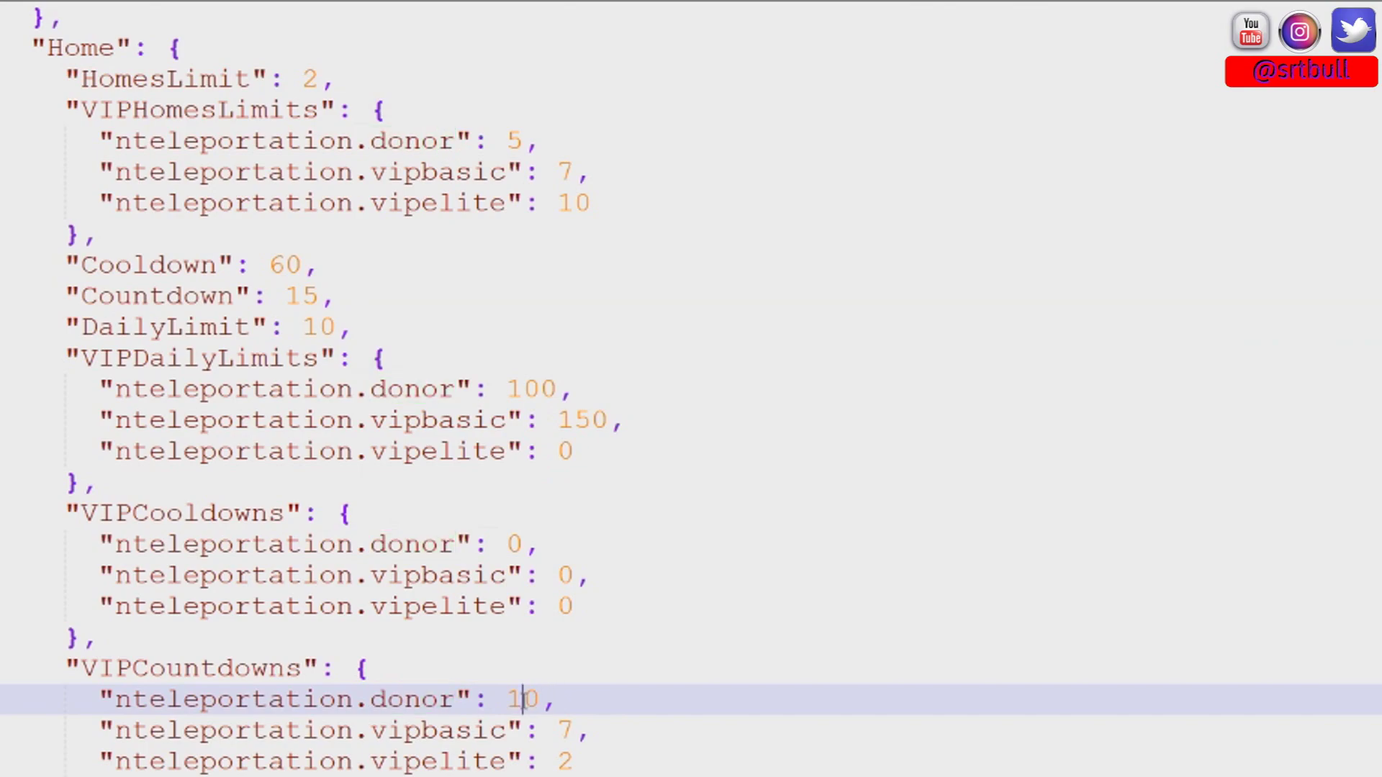
{"action": "double_click", "coordinate": [522, 700]}
{"action": "double_click", "coordinate": [463, 732]}
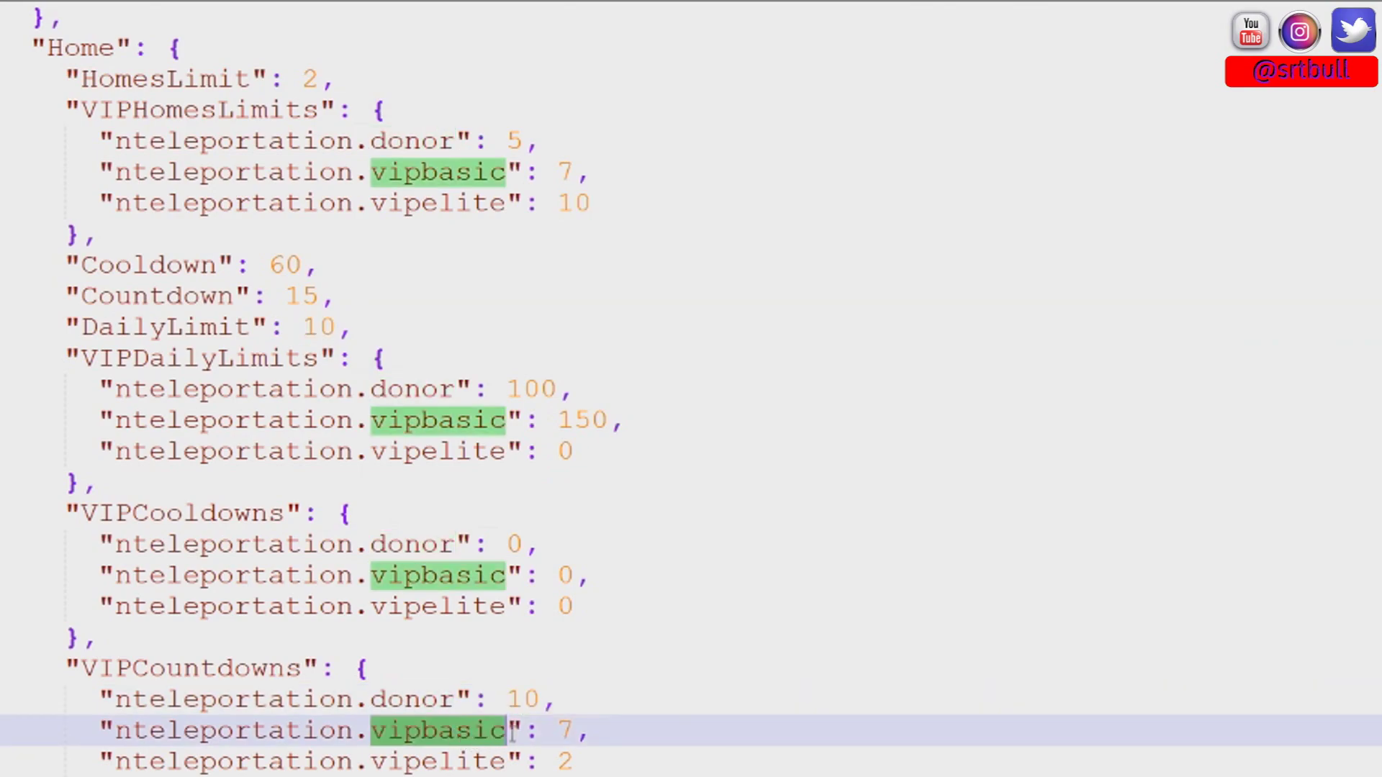
{"action": "left_click", "coordinate": [576, 731]}
{"action": "double_click", "coordinate": [442, 761]}
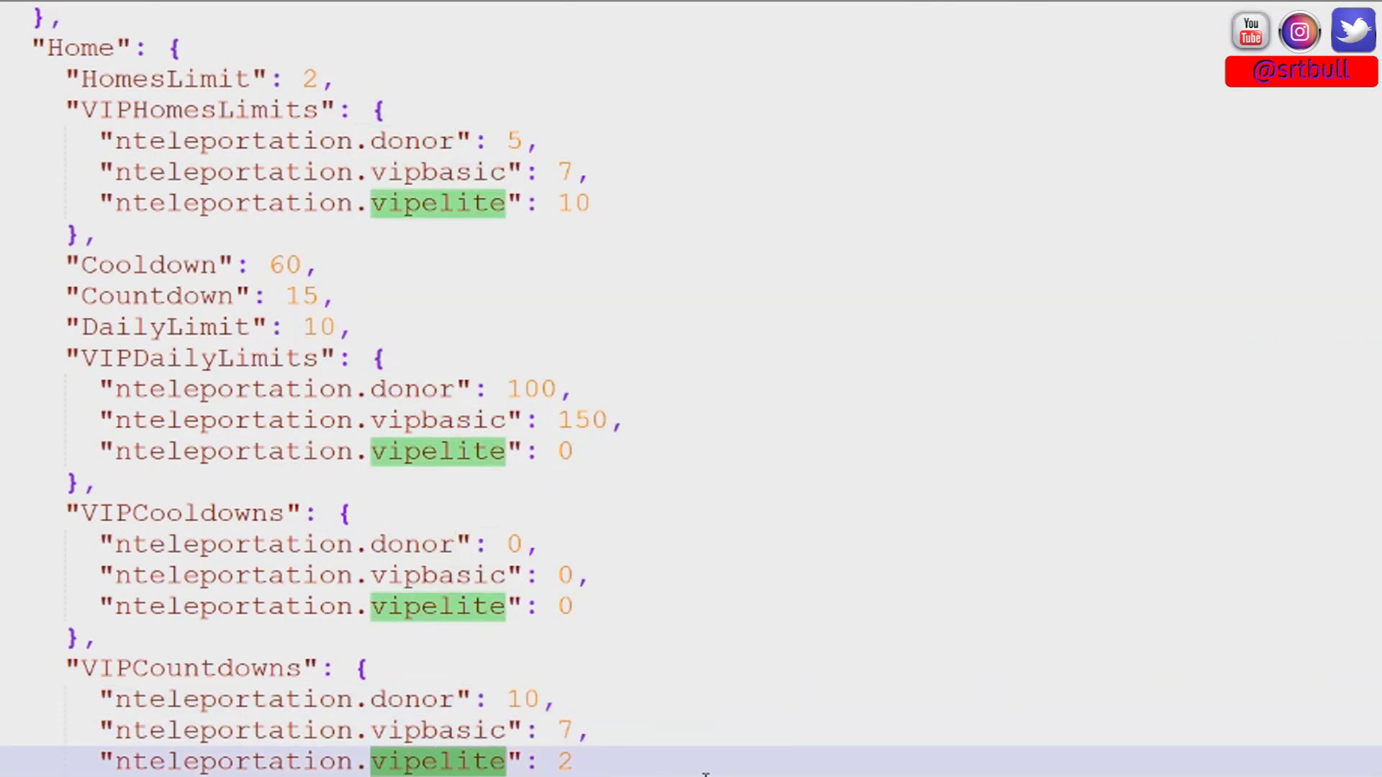
{"action": "double_click", "coordinate": [564, 760]}
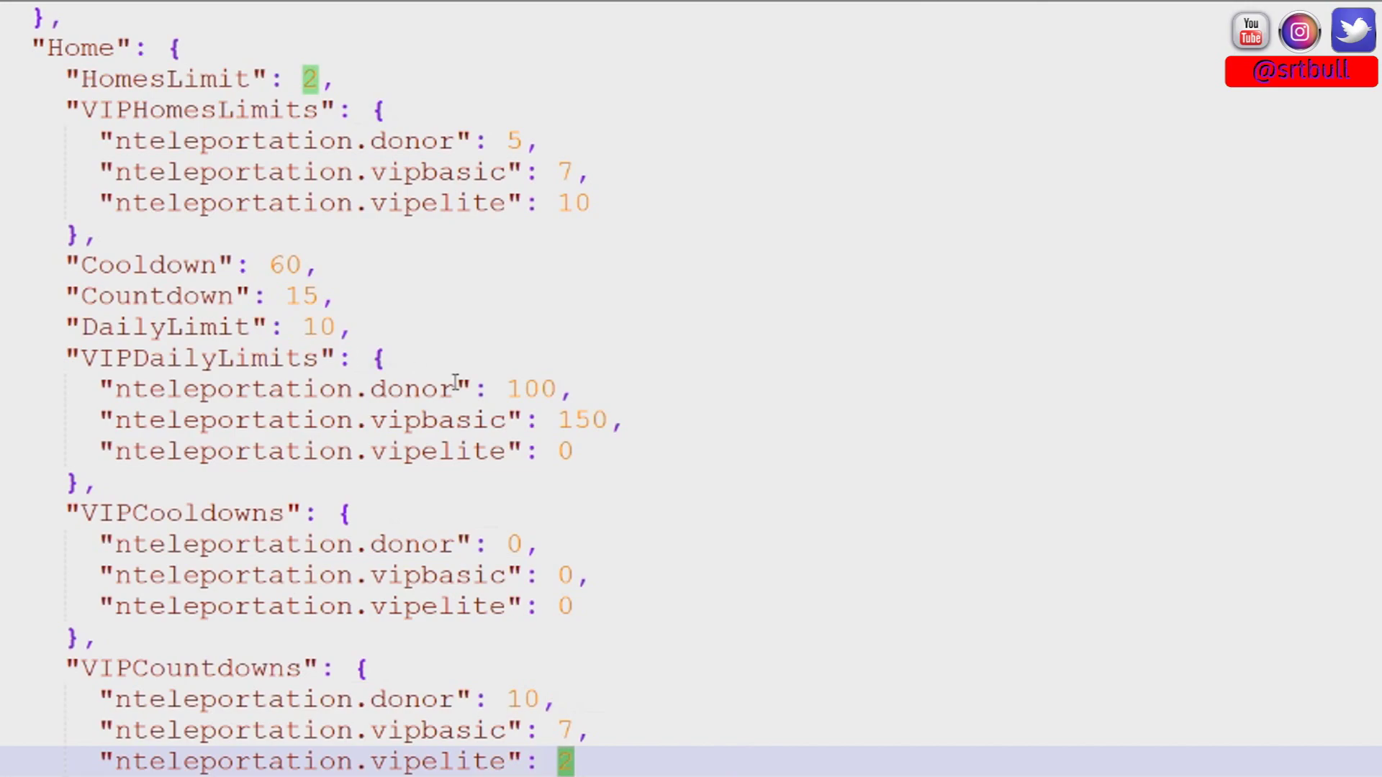
Compare the default DailyLimit with the VIPDailyLimits values for donor, vipbasic and vipelite
{"action": "left_click_drag", "start_coordinate": [99, 327], "coordinate": [345, 331]}
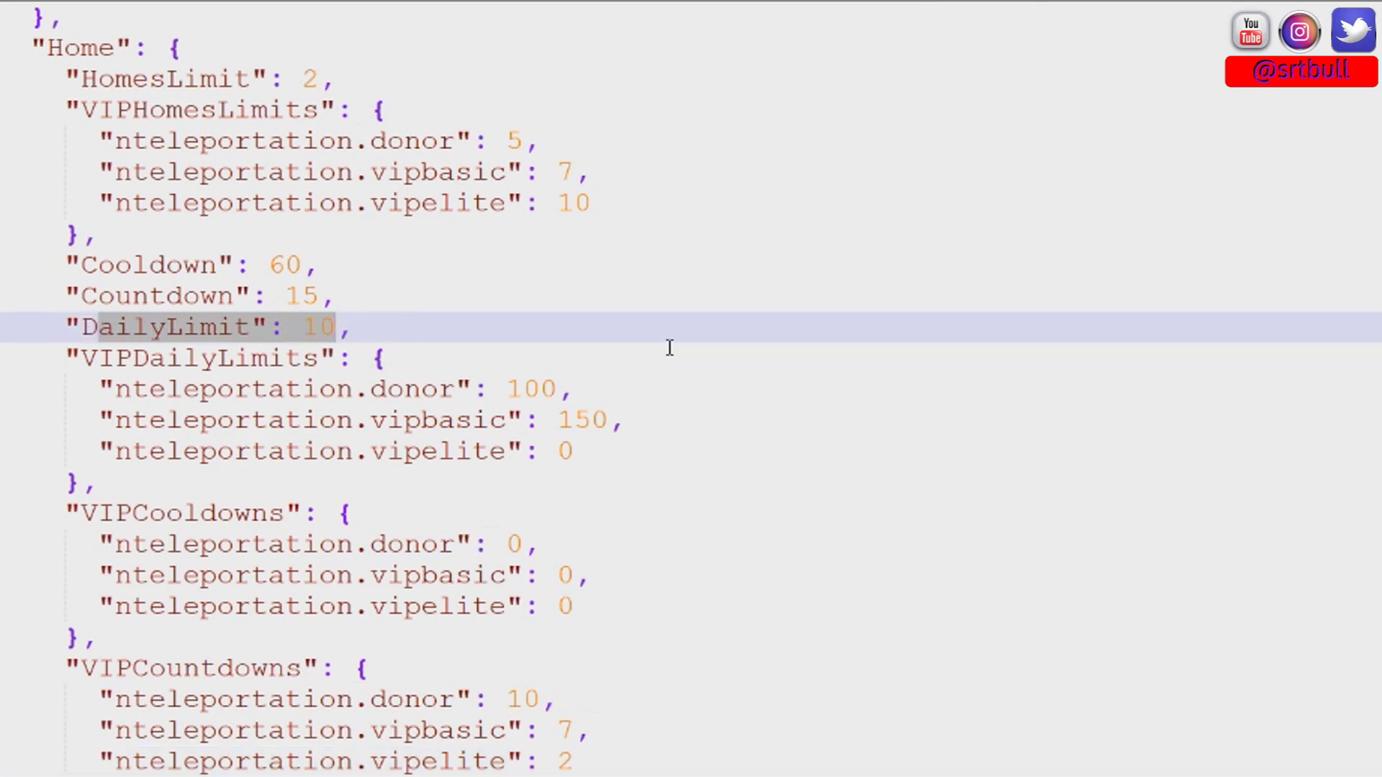
{"action": "double_click", "coordinate": [404, 391]}
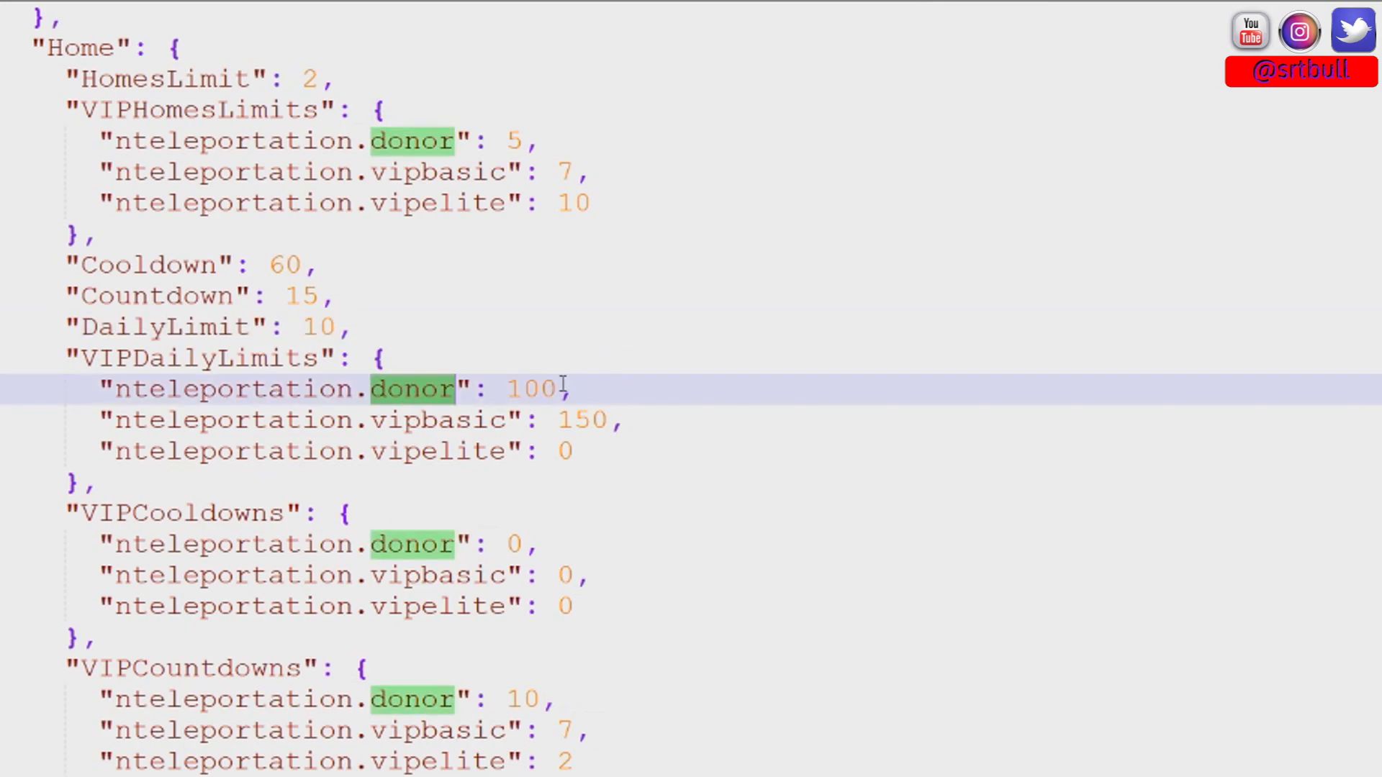
{"action": "left_click", "coordinate": [563, 386]}
{"action": "double_click", "coordinate": [445, 420]}
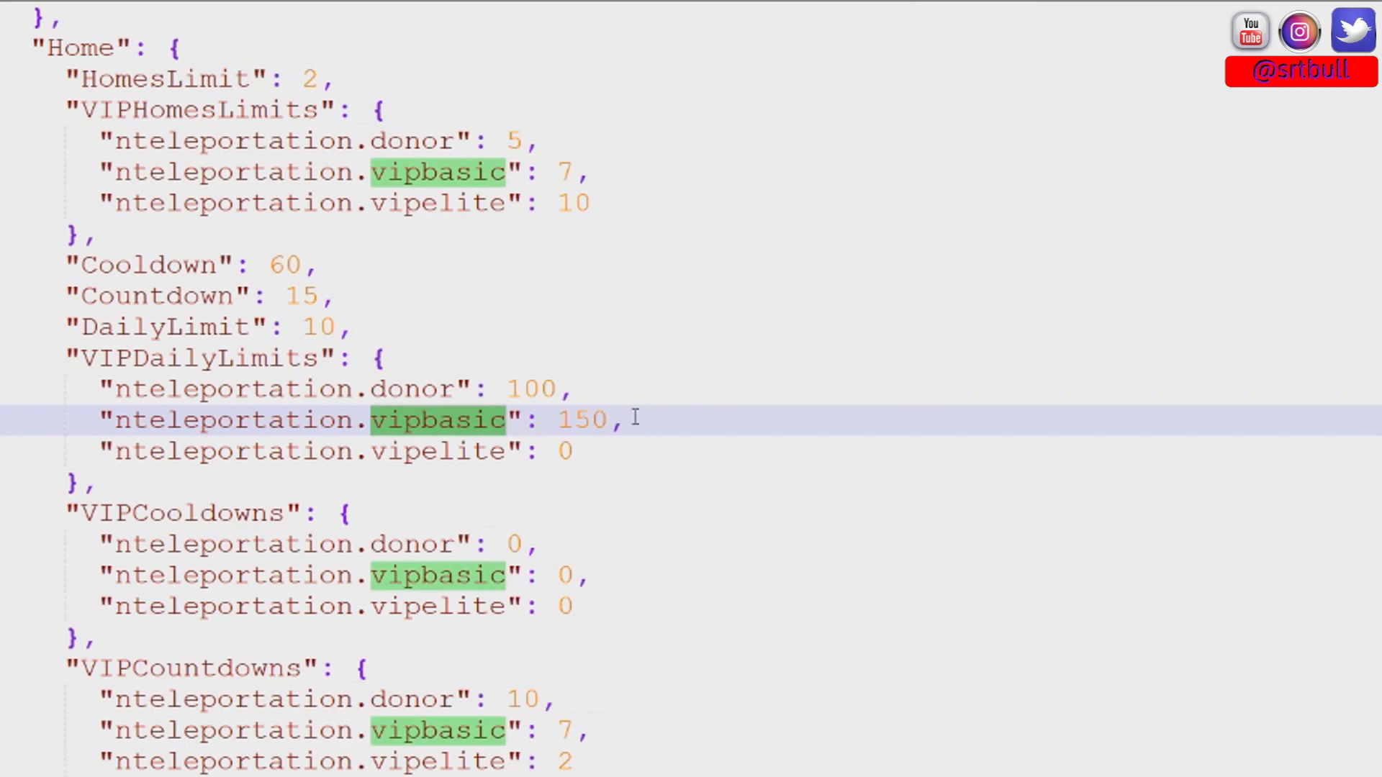
{"action": "left_click", "coordinate": [434, 451]}
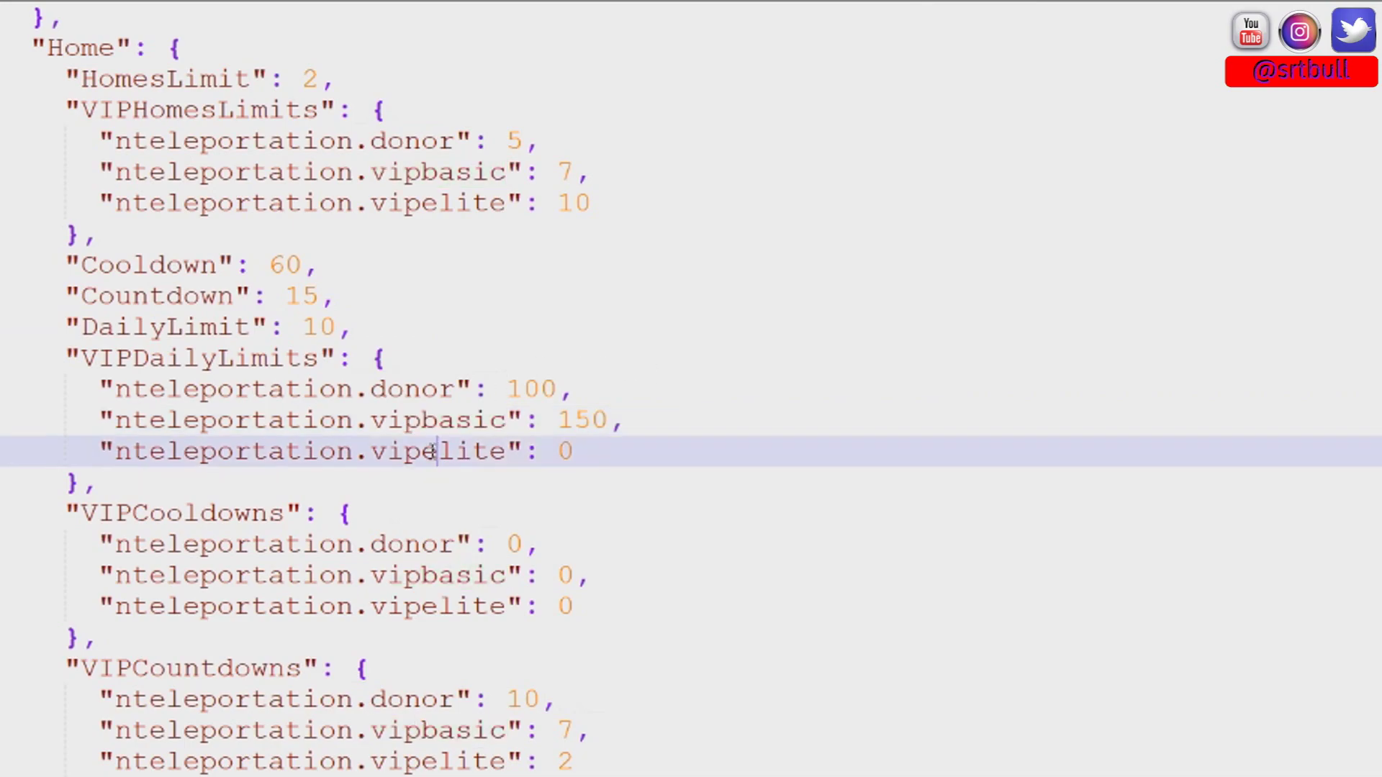
{"action": "double_click", "coordinate": [435, 451]}
{"action": "double_click", "coordinate": [565, 451]}
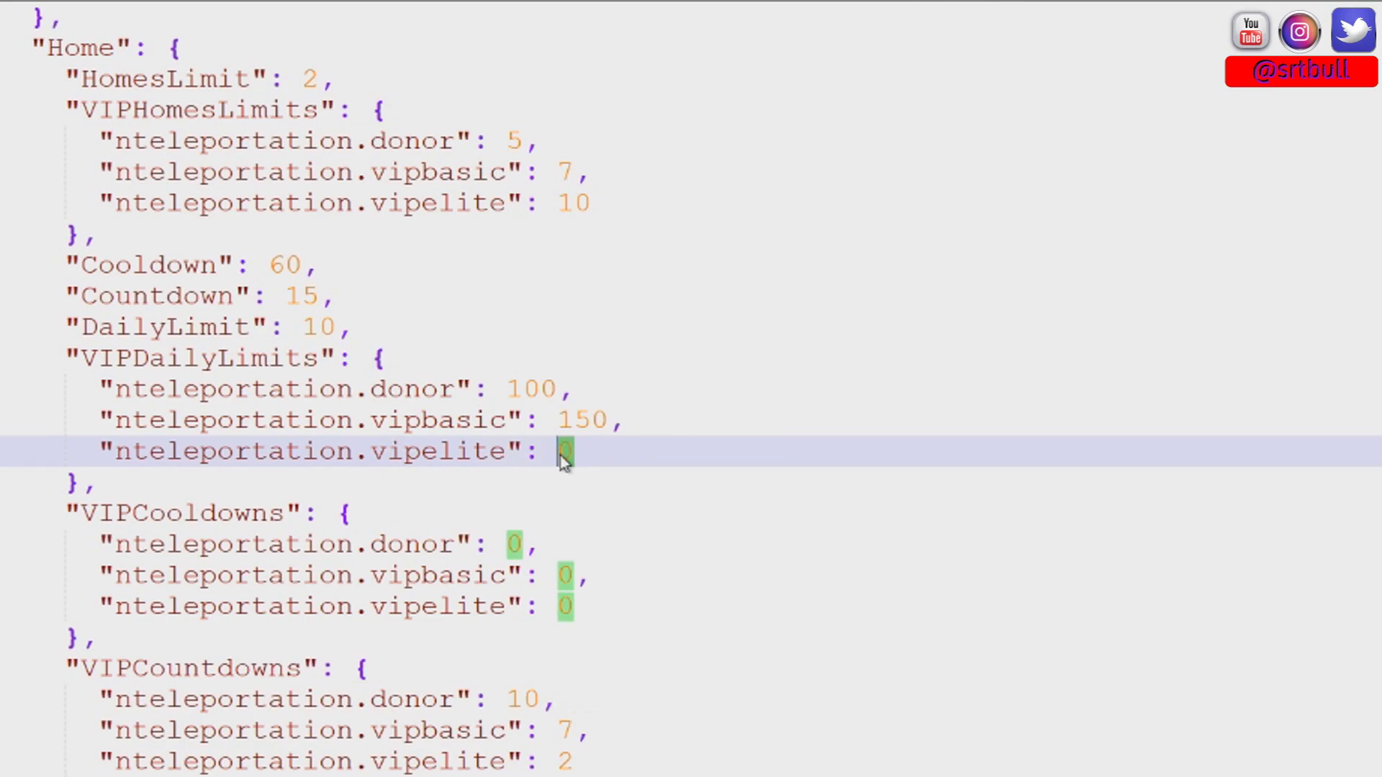
{"action": "left_click", "coordinate": [562, 456]}
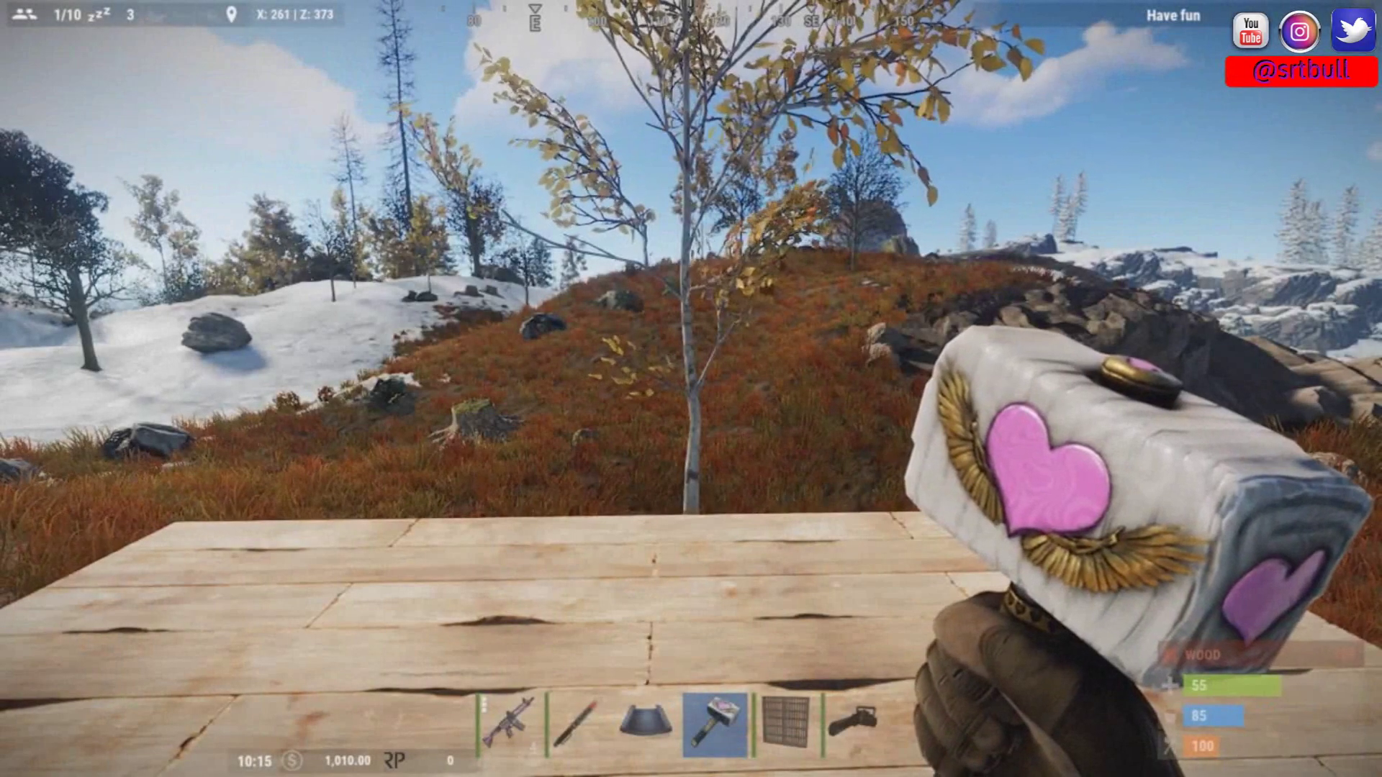
Switch to the Rust game and save the wooden foundation's location as home1 with the /sethome chat command
{"action": "key", "text": "Return"}
{"action": "type", "text": "/s"}
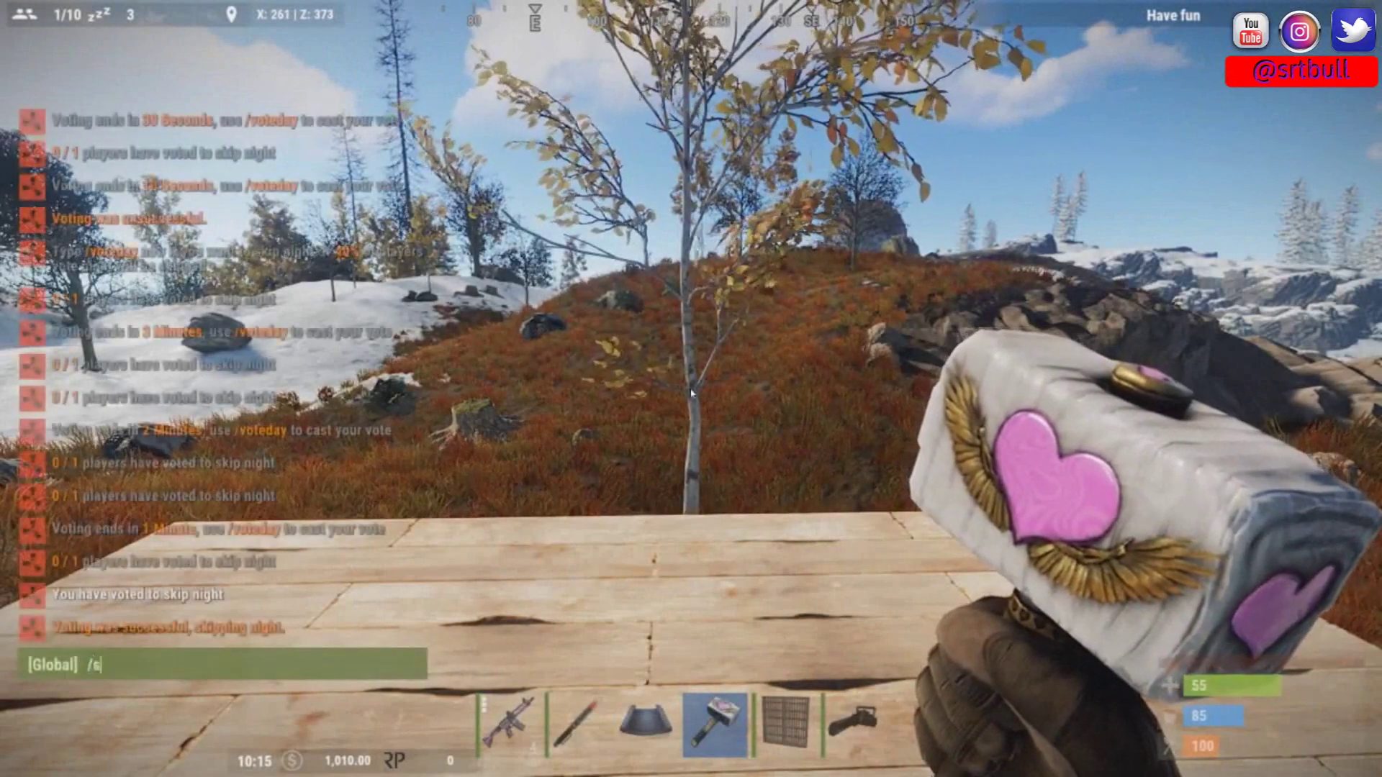
{"action": "type", "text": "ethome home"}
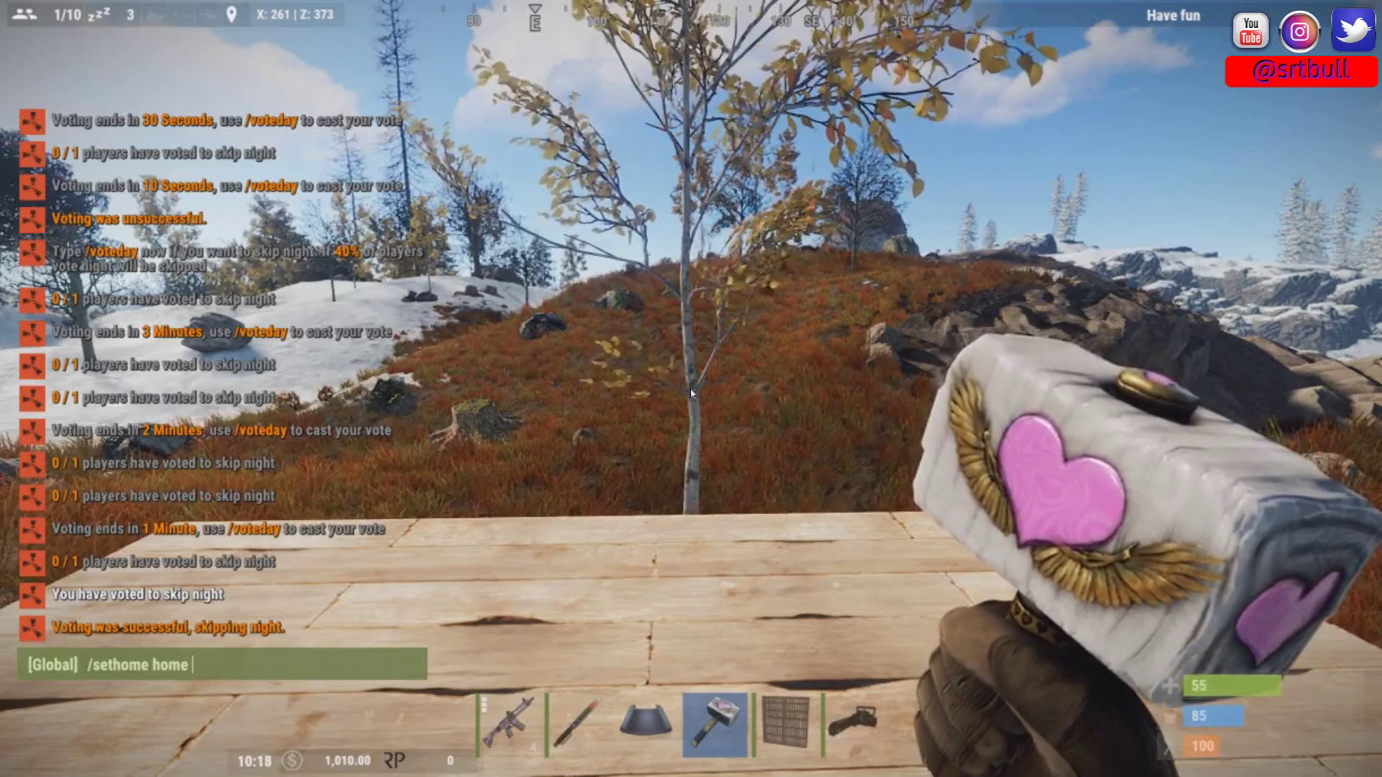
{"action": "key", "text": "Return"}
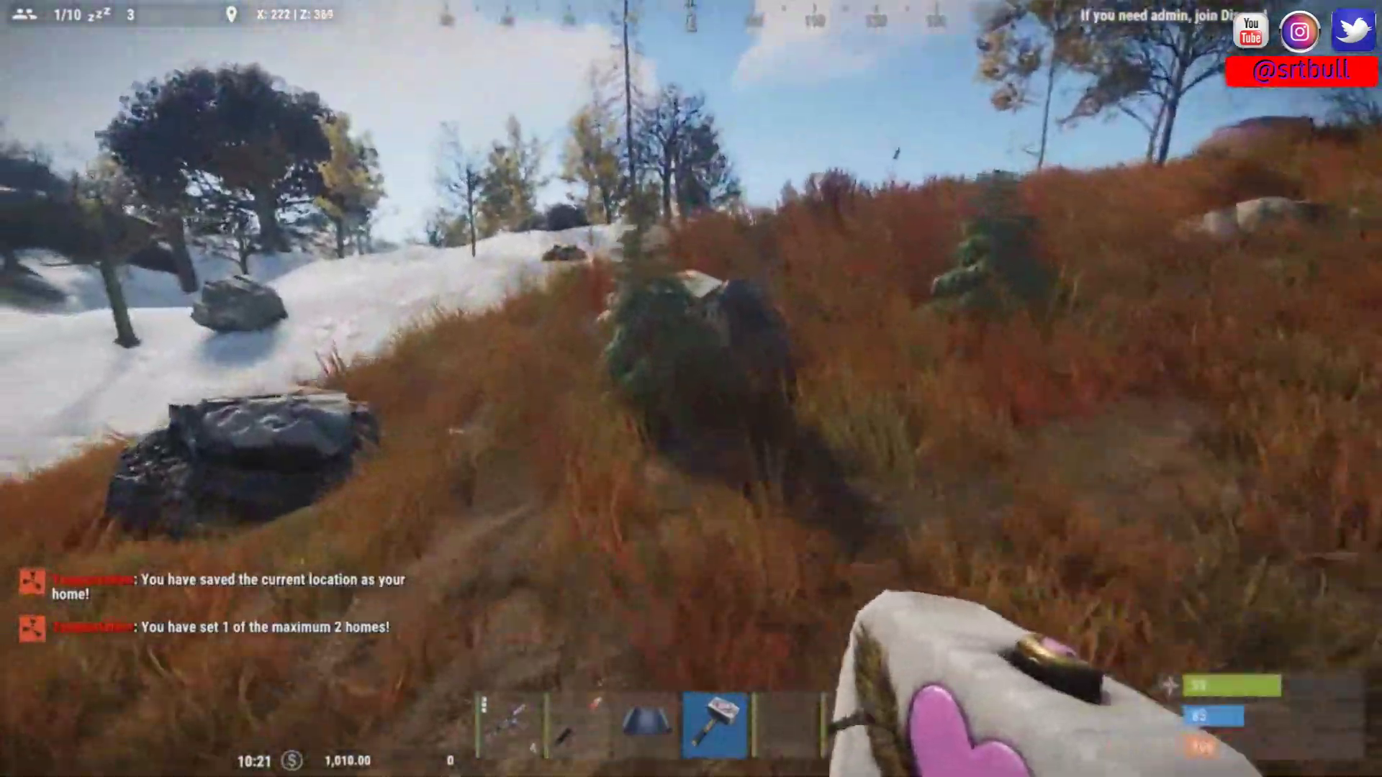
Start a teleport to home1 from the snowy hill and cancel it with the /tpc chat command
{"action": "key", "text": "Return"}
{"action": "type", "text": "/"}
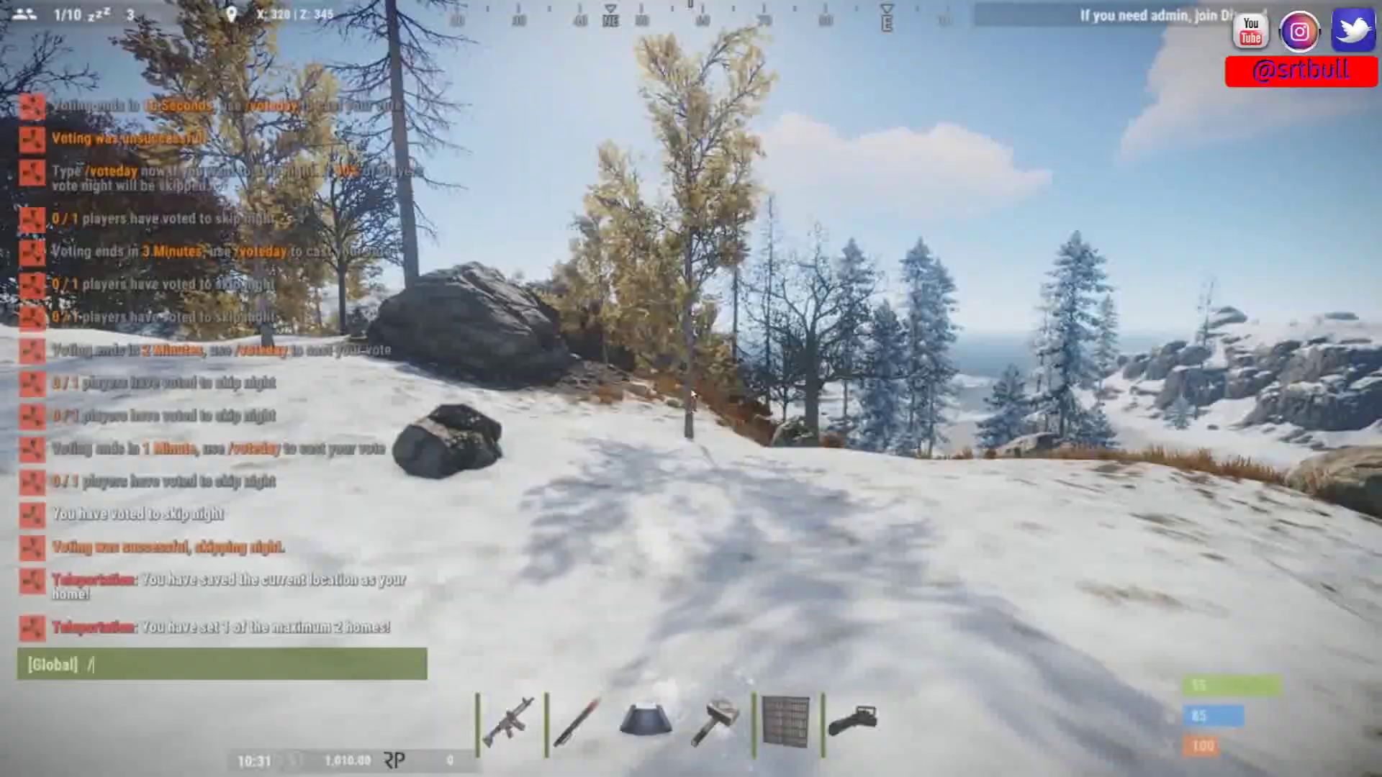
{"action": "type", "text": "home1"}
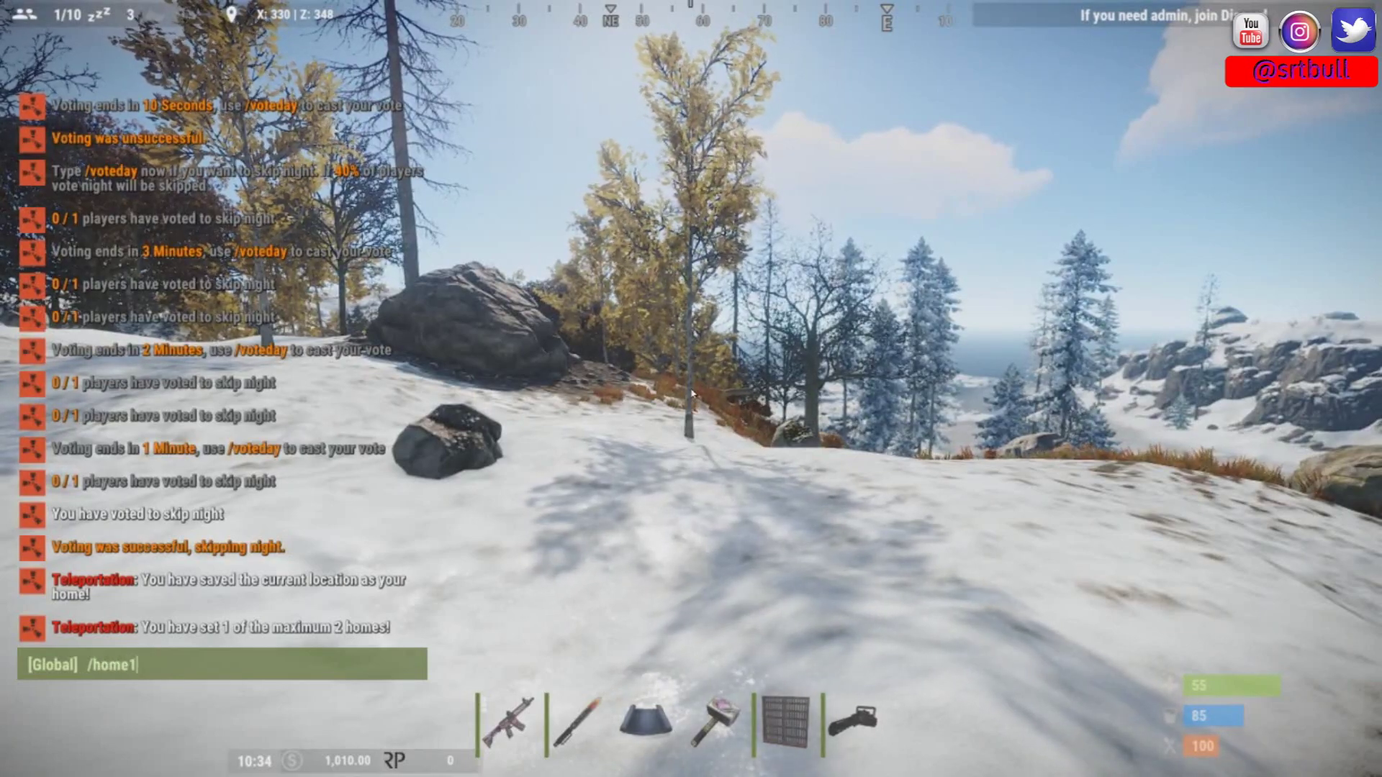
{"action": "key", "text": "Return"}
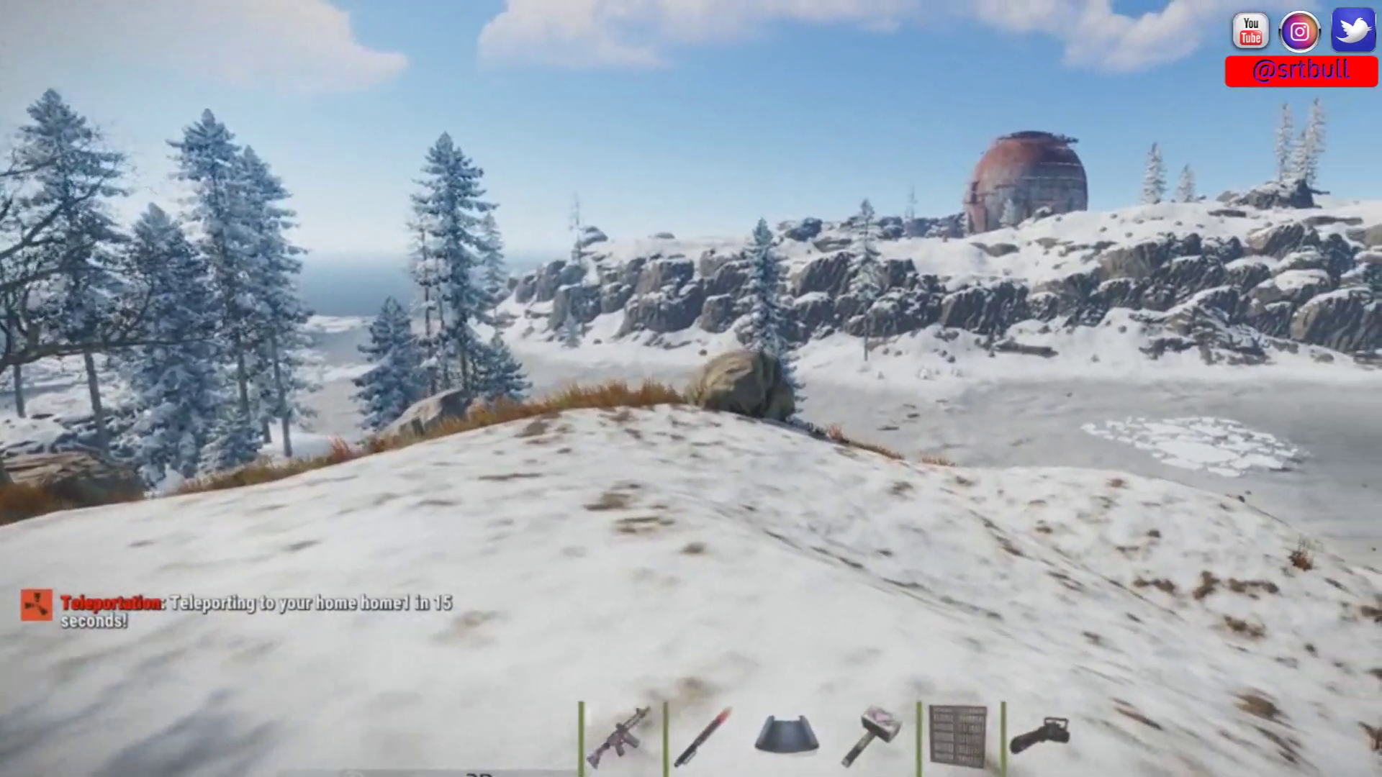
{"action": "key", "text": "Return"}
{"action": "type", "text": "/tpc"}
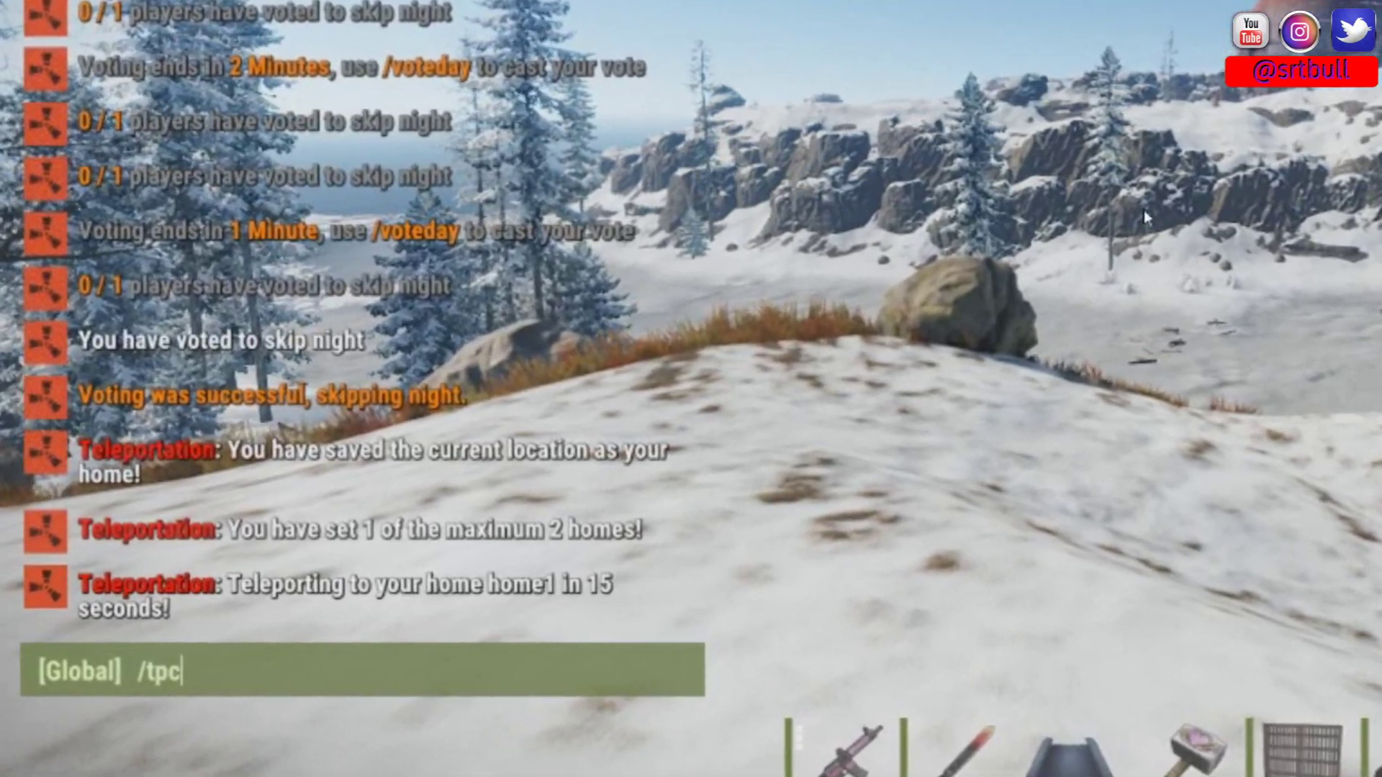
{"action": "key", "text": "Return"}
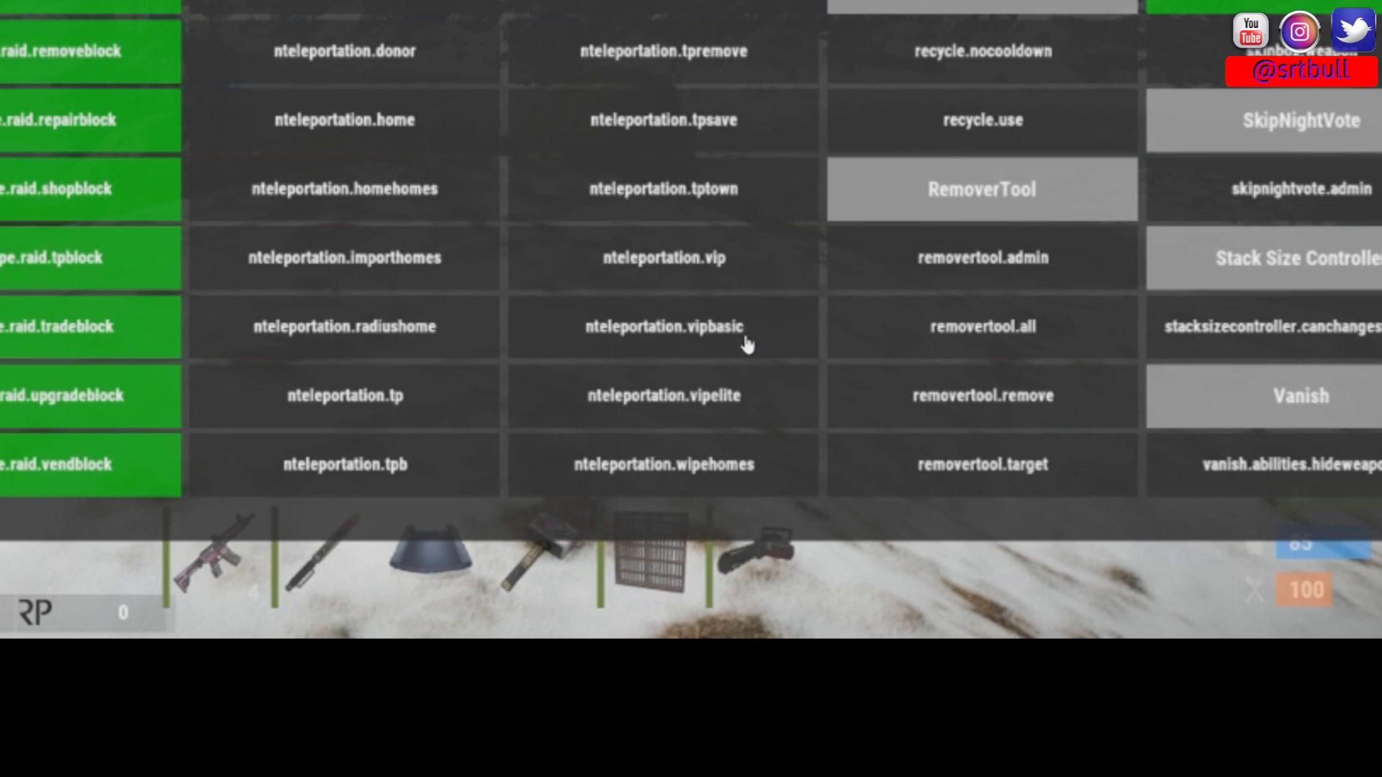
Grant the nteleportation.vipelite permission and teleport to the saved home with /home home1
{"action": "left_click", "coordinate": [712, 401]}
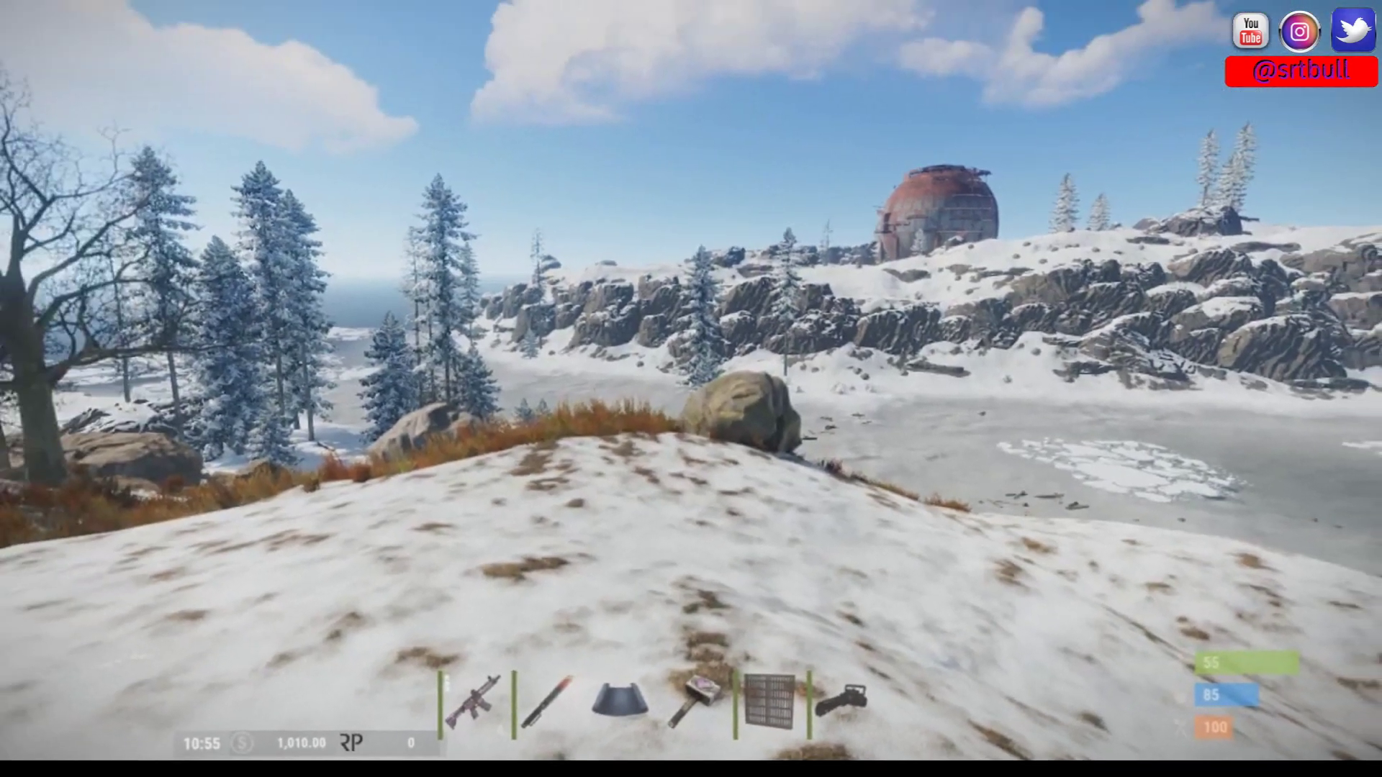
{"action": "type", "text": "t/home home1"}
{"action": "key", "text": "Return"}
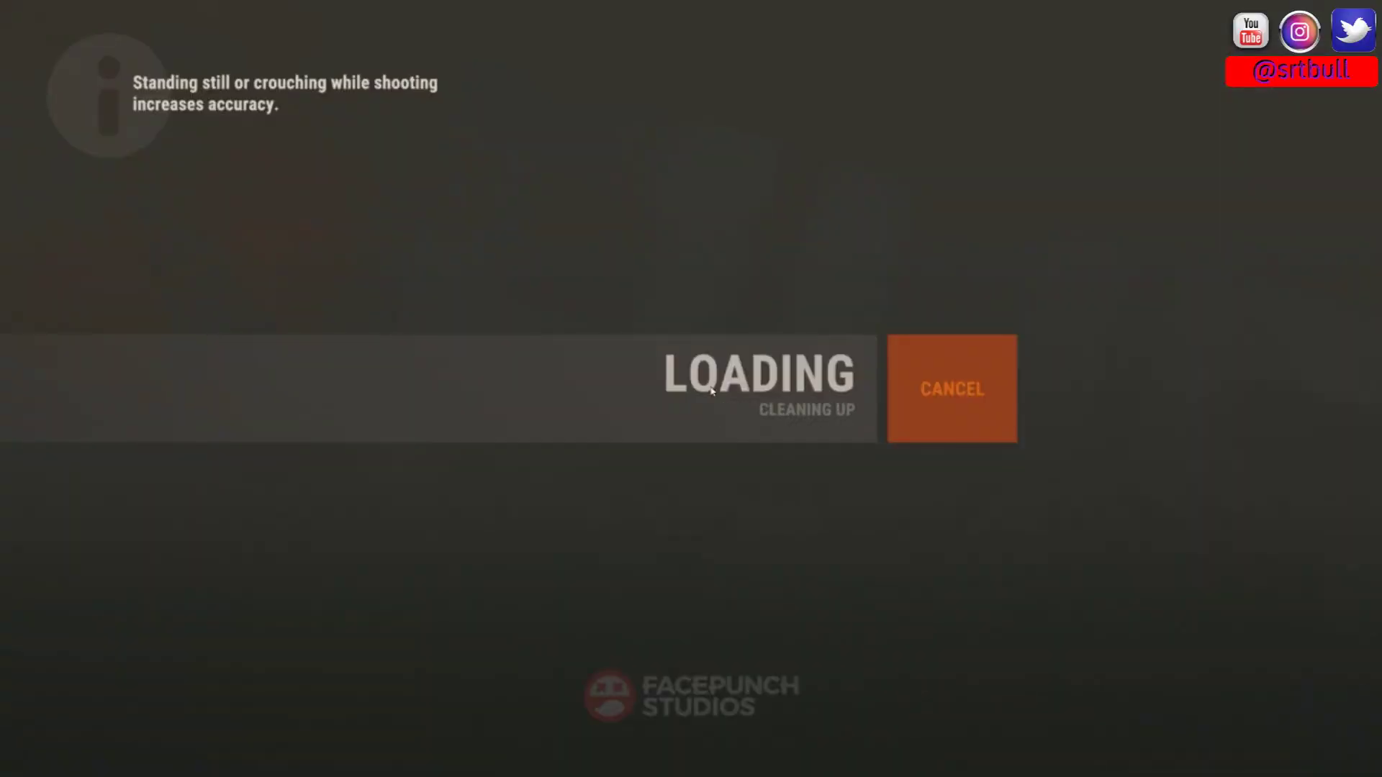
{"action": "key", "text": "space"}
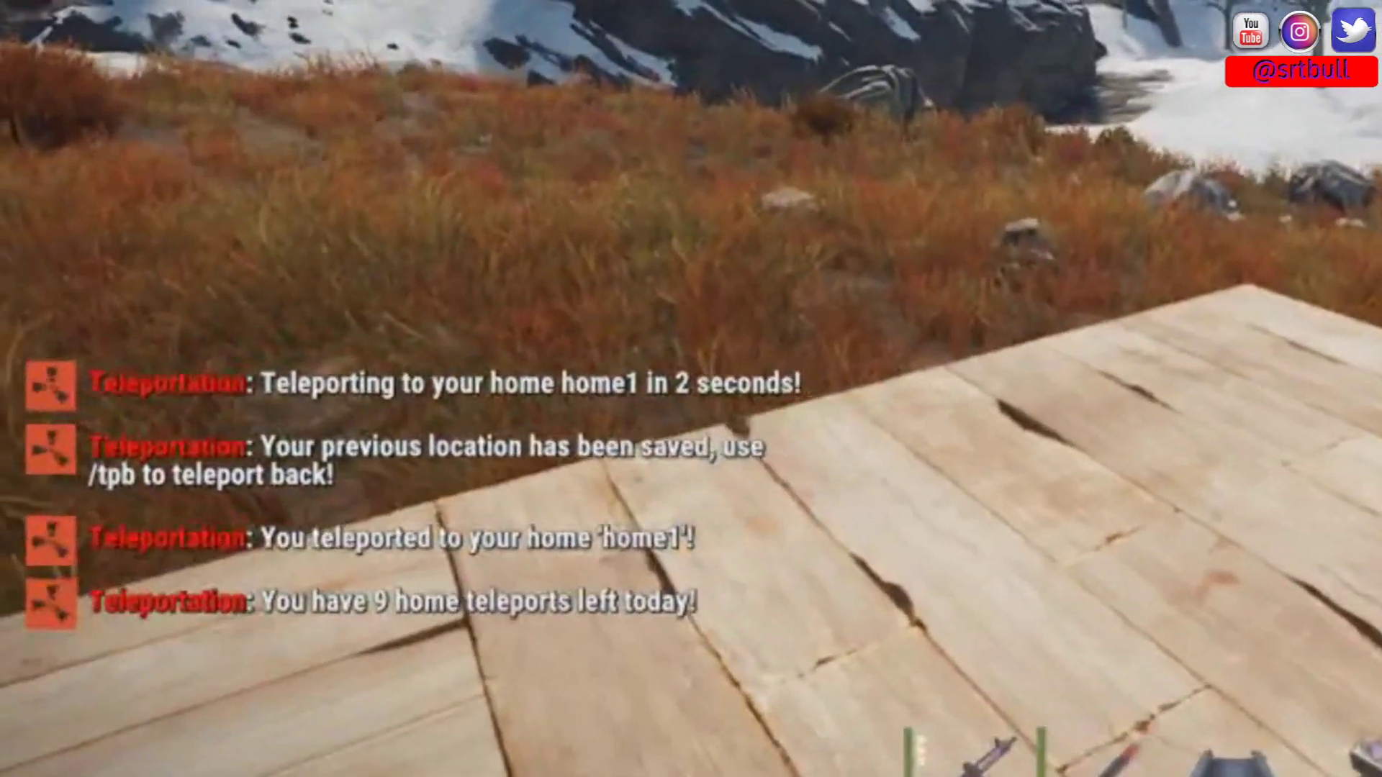
{"action": "key", "text": "t"}
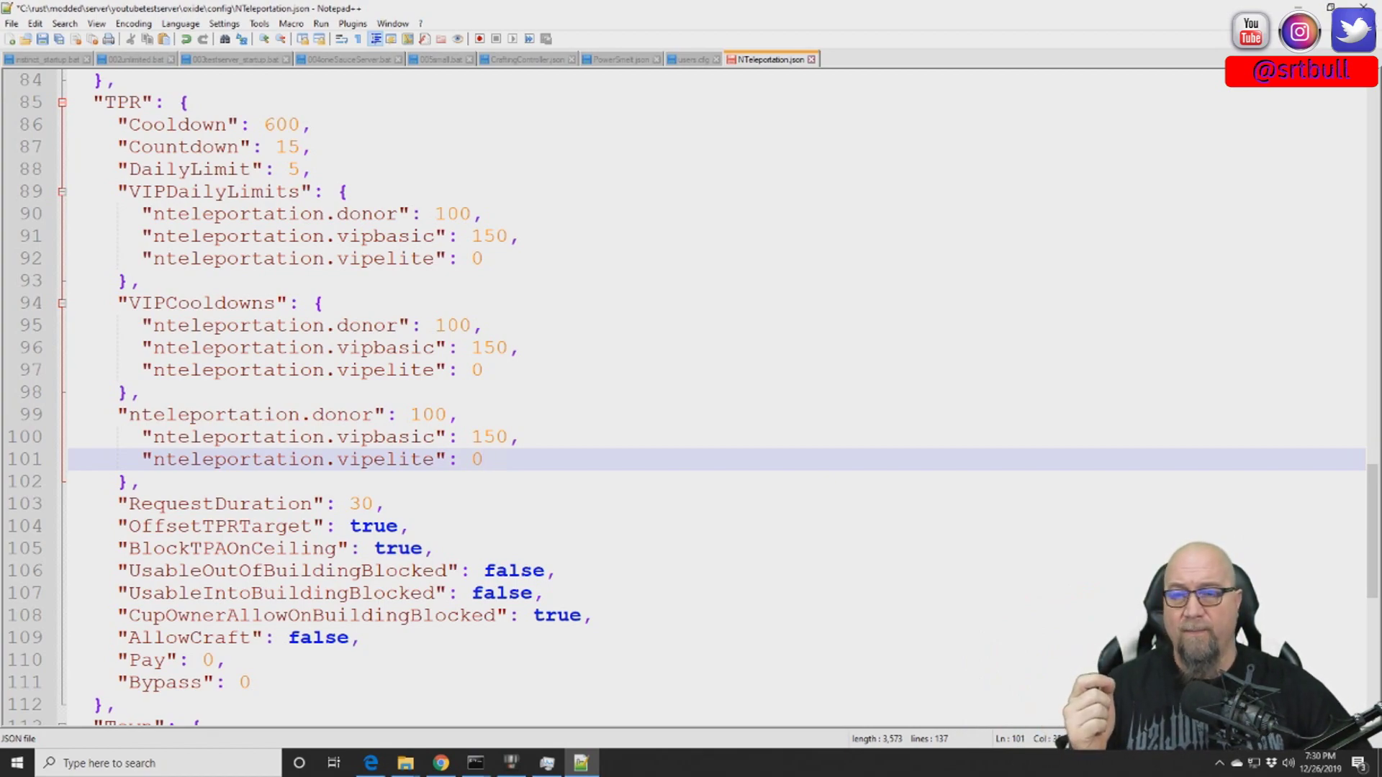
In NTeleportation.json, examine the TPR section's default Cooldown, Countdown and DailyLimit, plus the donor, vipbasic and vipelite values in its three VIP blocks
{"action": "left_click", "coordinate": [280, 125]}
{"action": "double_click", "coordinate": [280, 125]}
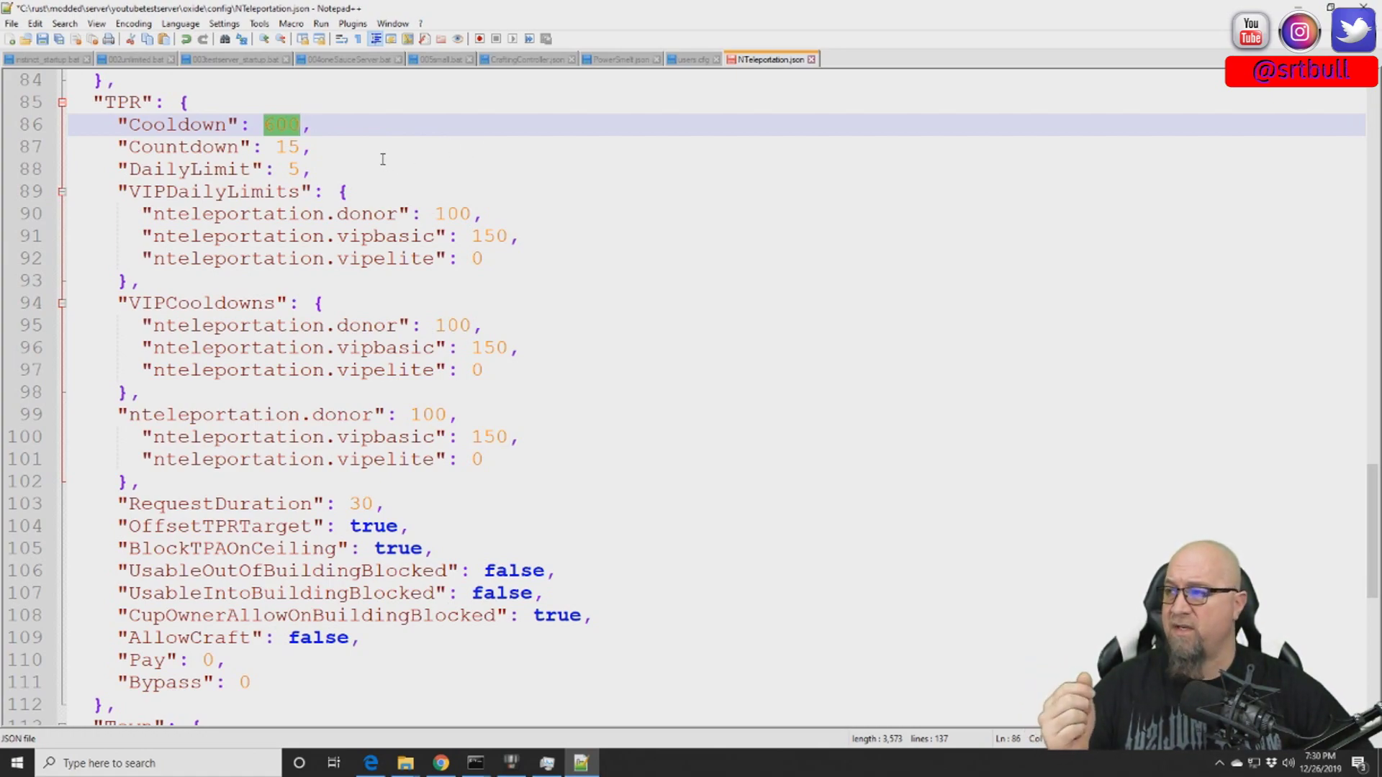
{"action": "double_click", "coordinate": [282, 148]}
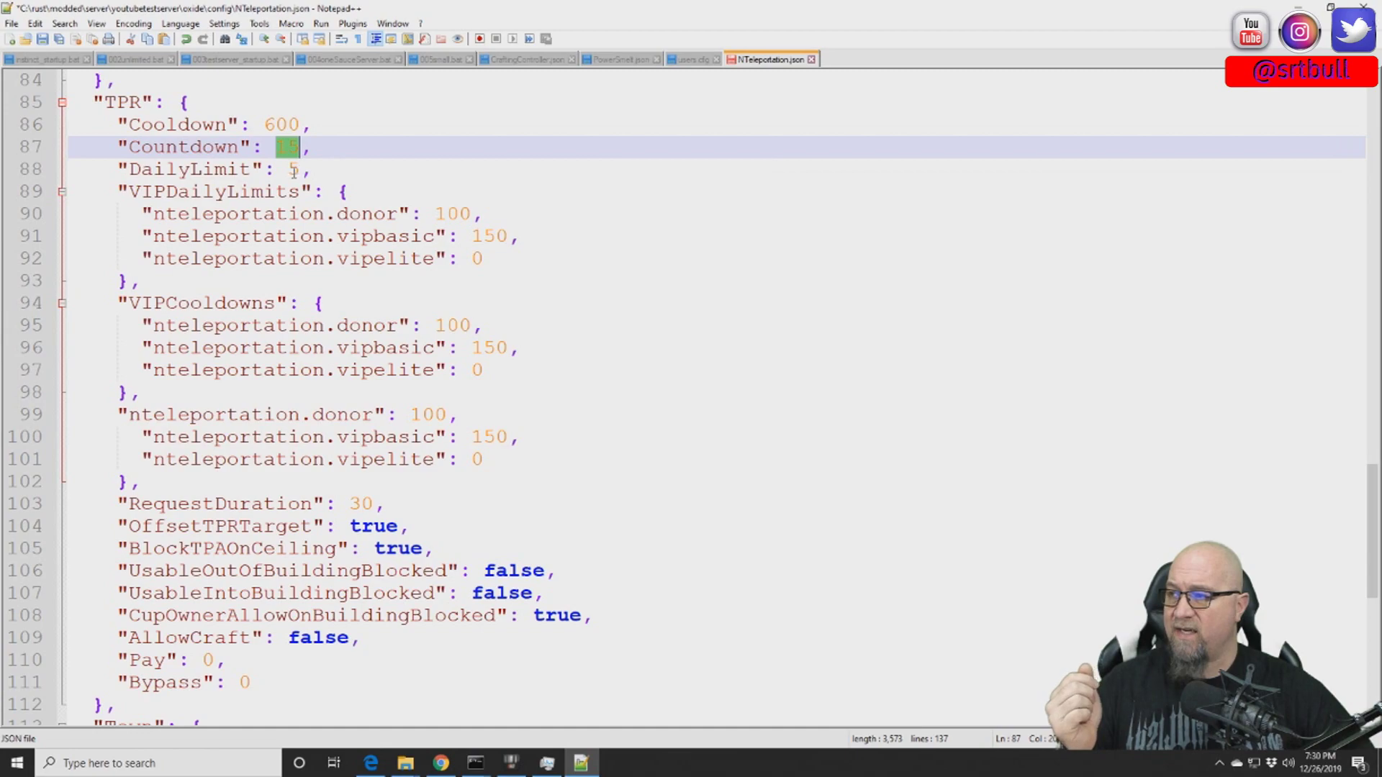
{"action": "double_click", "coordinate": [293, 170]}
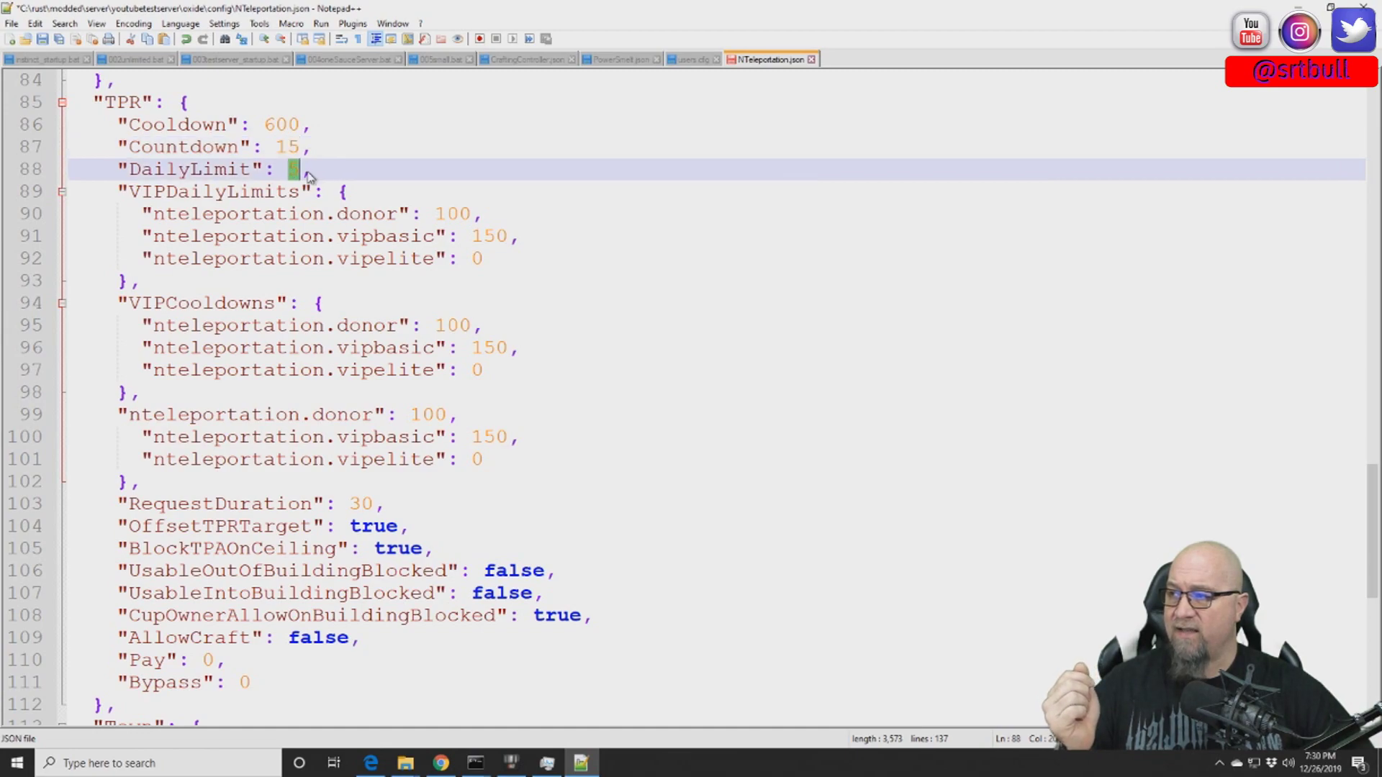
{"action": "left_click", "coordinate": [424, 236]}
{"action": "left_click_drag", "start_coordinate": [160, 216], "coordinate": [533, 263]}
{"action": "left_click_drag", "start_coordinate": [167, 327], "coordinate": [496, 349]}
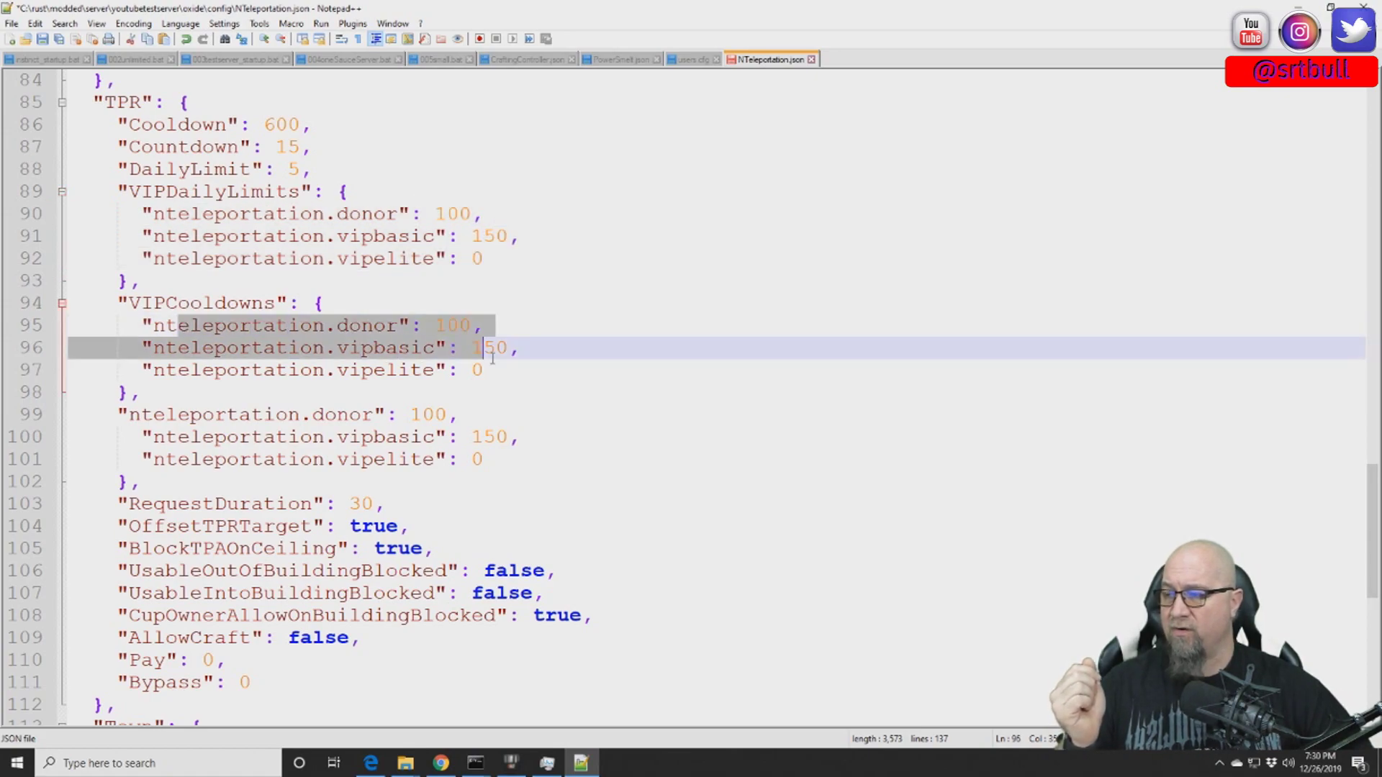
{"action": "left_click_drag", "start_coordinate": [177, 415], "coordinate": [572, 472]}
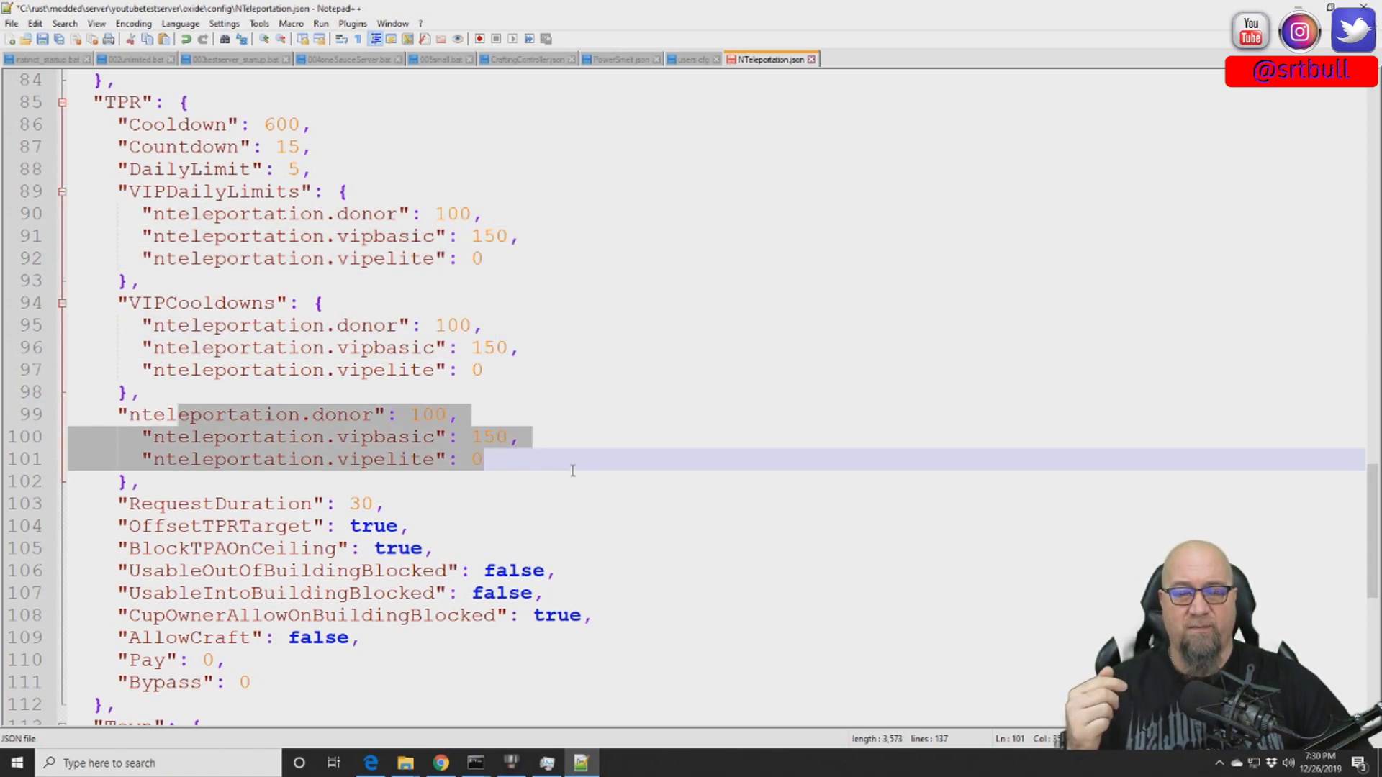